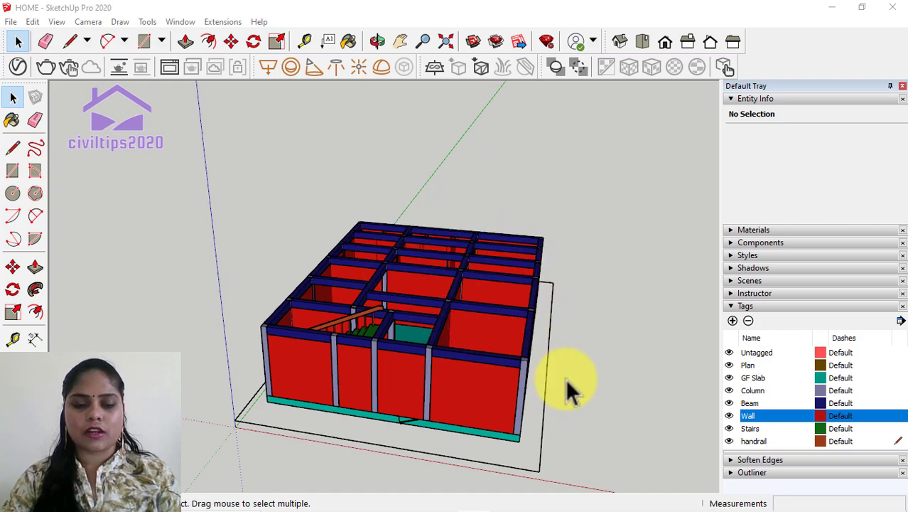
Create a new tag in the Tags panel and name it 'floor slab'
scroll(455, 334, "up", 2)
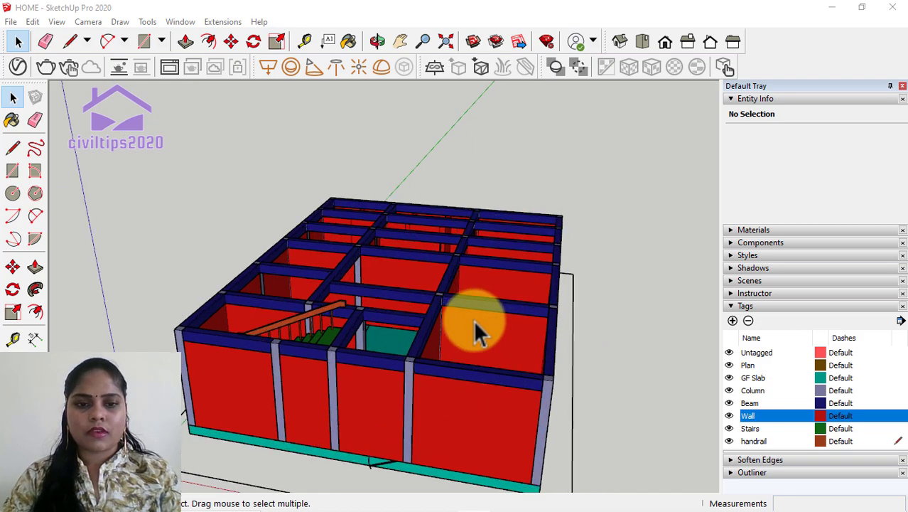
scroll(474, 319, "up", 2)
scroll(474, 340, "down", 3)
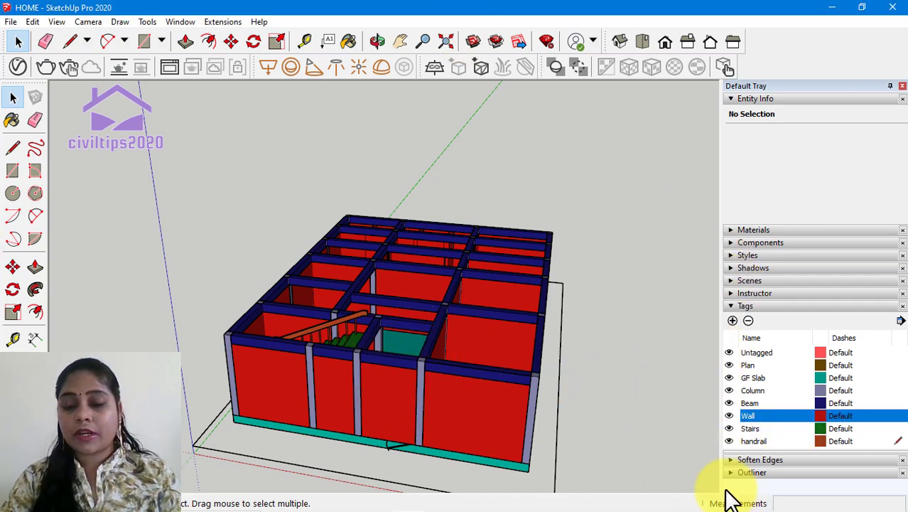
left_click(732, 320)
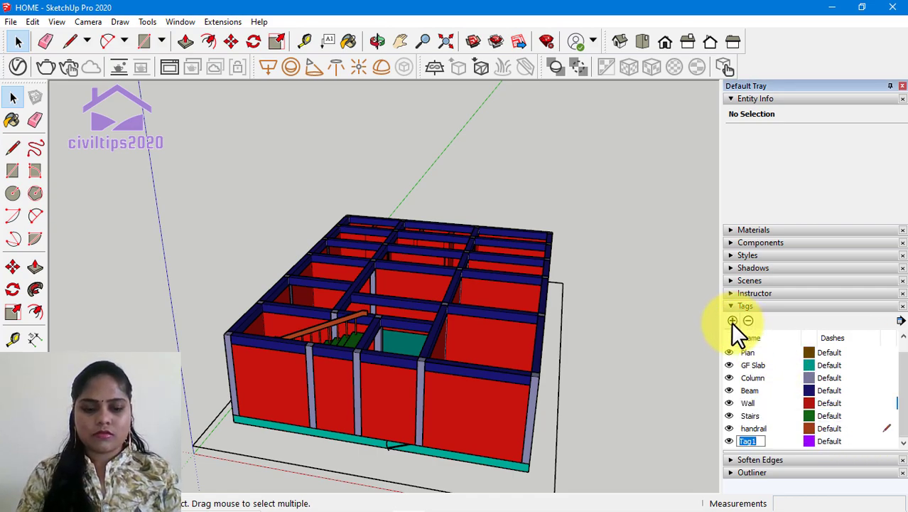
type("flo")
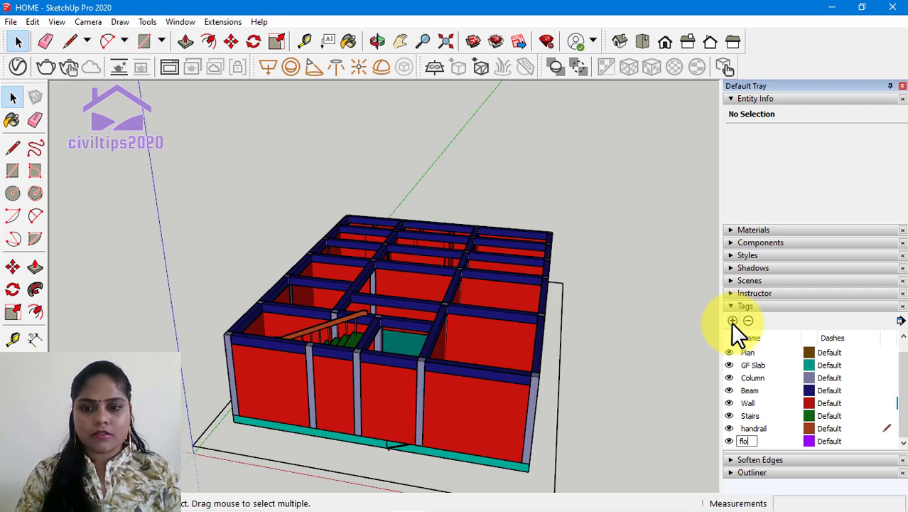
type("or")
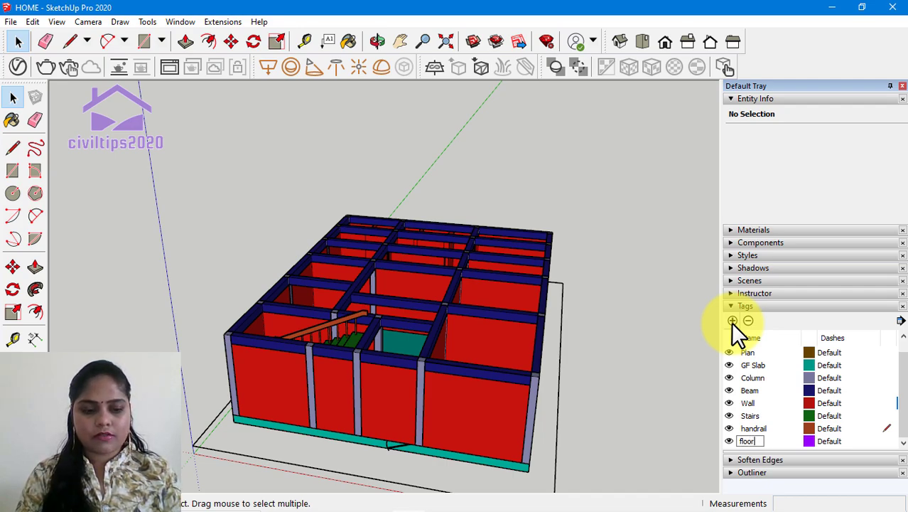
type(" slab")
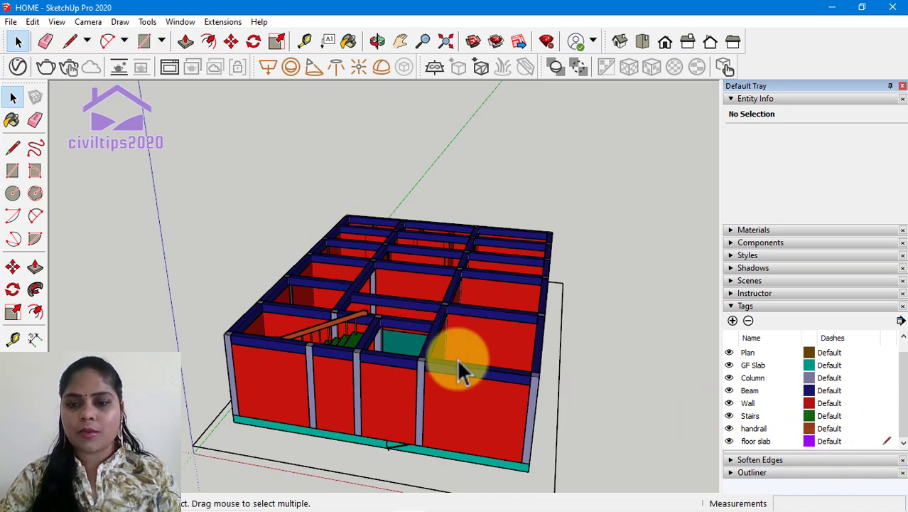
scroll(460, 352, "up", 2)
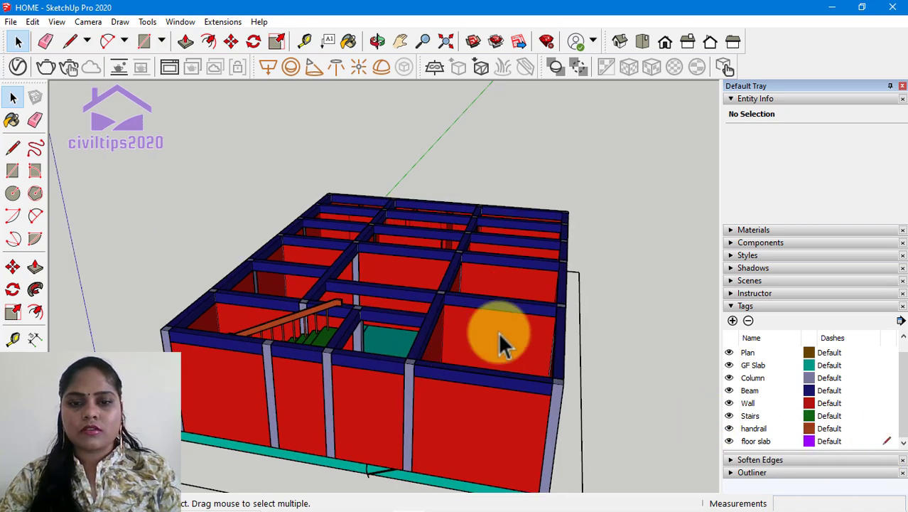
Draw the first floor-slab rectangle across a beam bay from a top-down view
key("r")
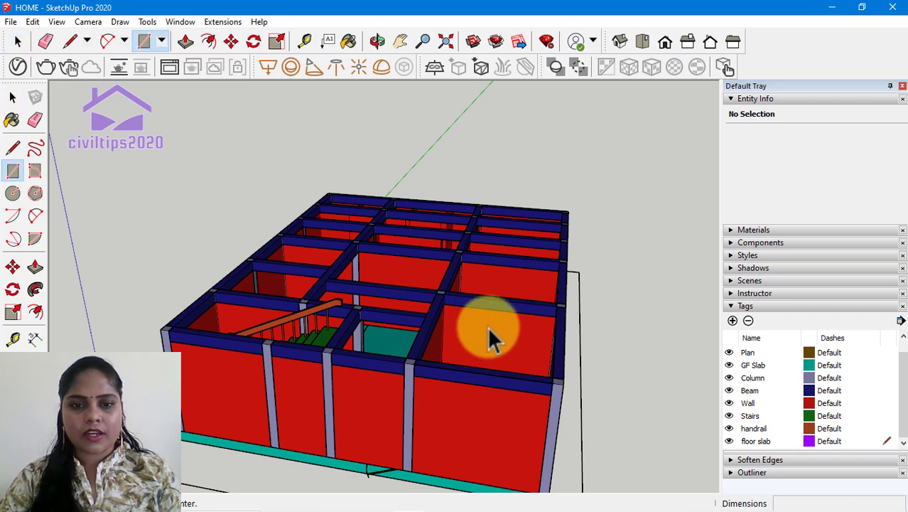
mouse_move(488, 326)
middle_mouse_down()
mouse_move(455, 323)
mouse_move(432, 376)
mouse_move(395, 334)
middle_mouse_up()
scroll(416, 371, "up", 3)
middle_click_drag(416, 371, 294, 385)
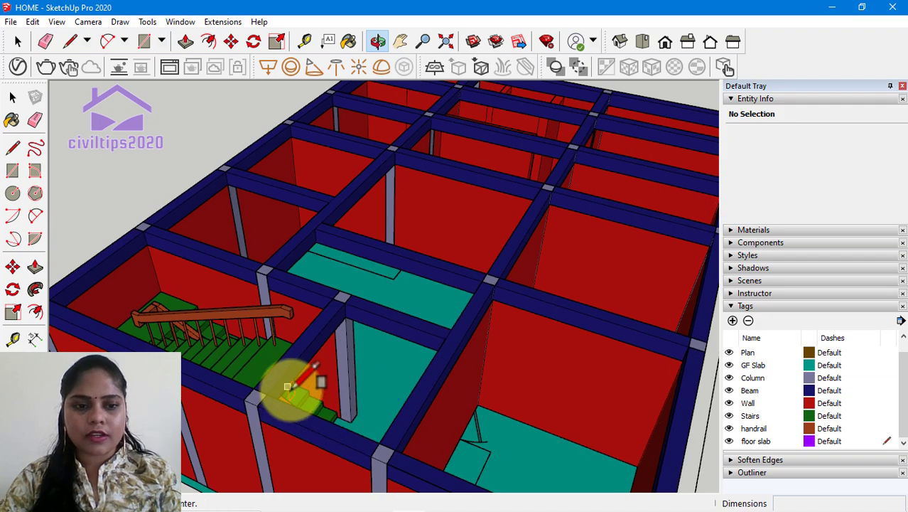
scroll(259, 395, "up", 2)
left_click(259, 395)
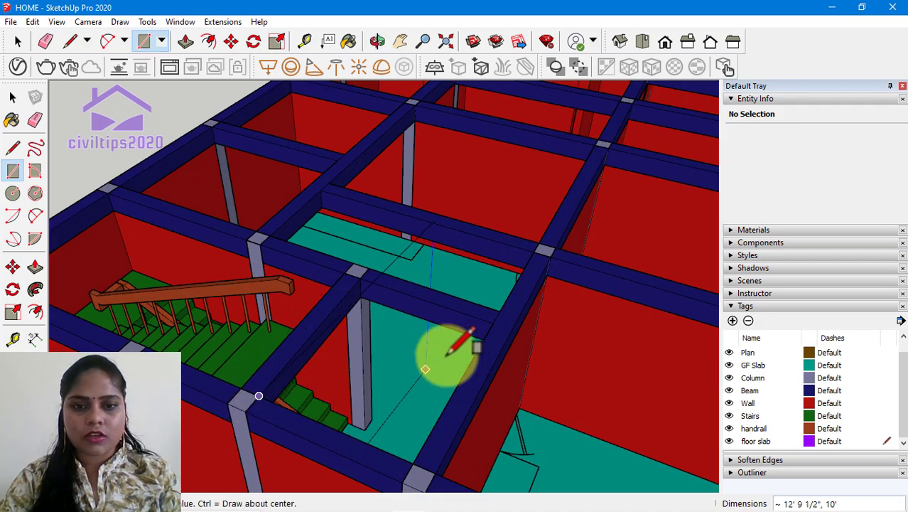
scroll(493, 322, "up", 2)
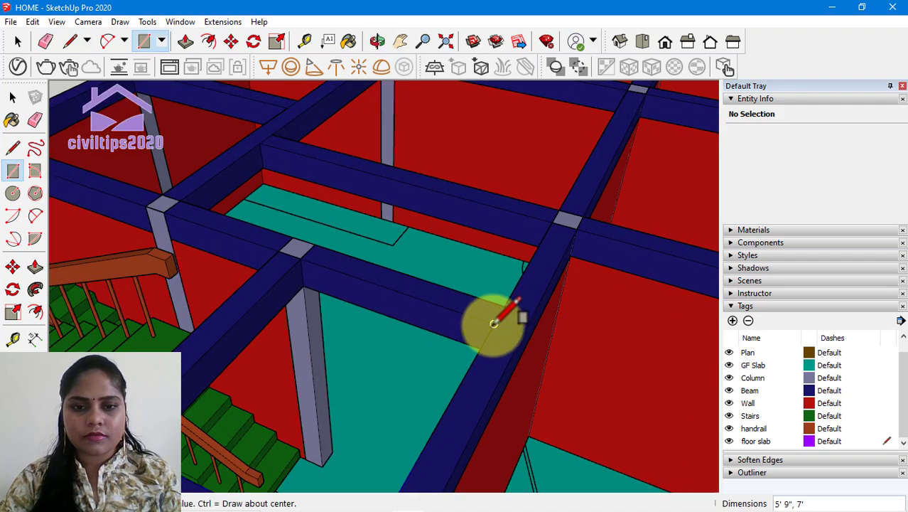
scroll(492, 322, "up", 1)
left_click(493, 324)
Draw slab rectangles filling the large bay and its neighbouring bay
scroll(497, 330, "down", 2)
scroll(557, 334, "down", 2)
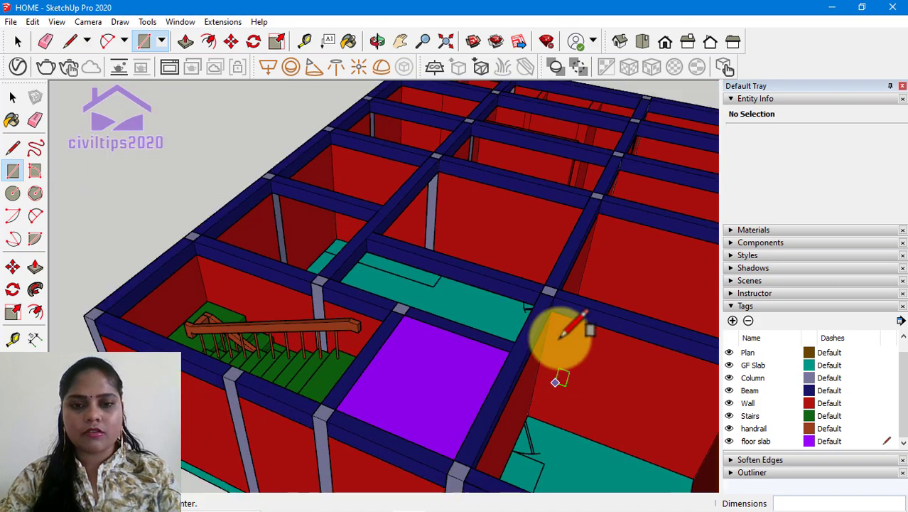
scroll(497, 312, "down", 1)
scroll(568, 400, "down", 1)
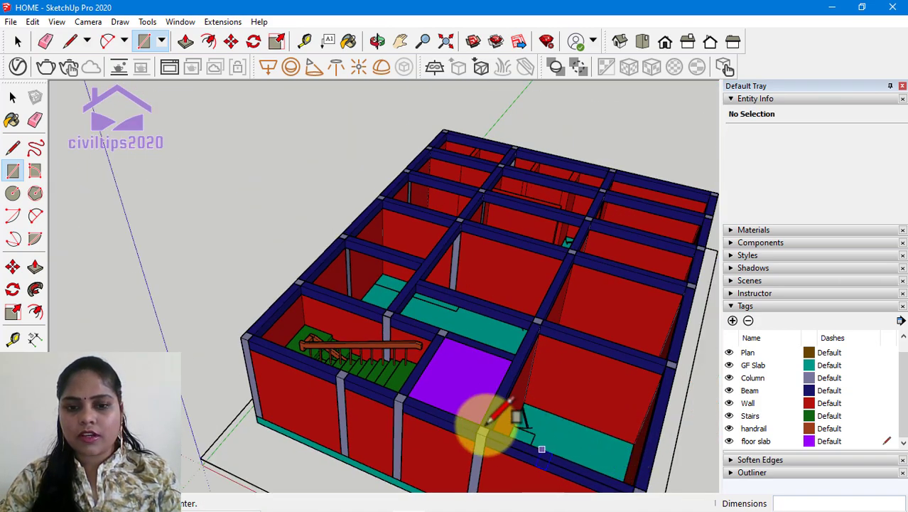
scroll(526, 369, "up", 2)
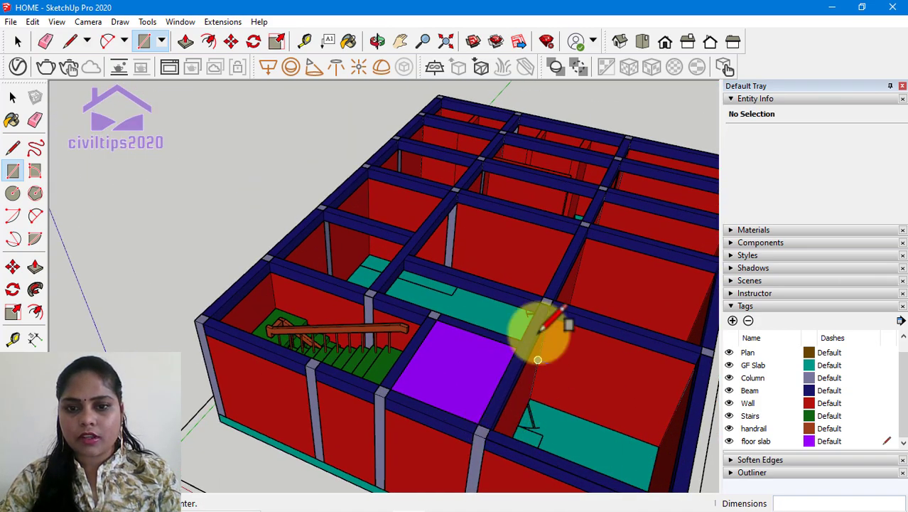
left_click(489, 429)
left_click(700, 354)
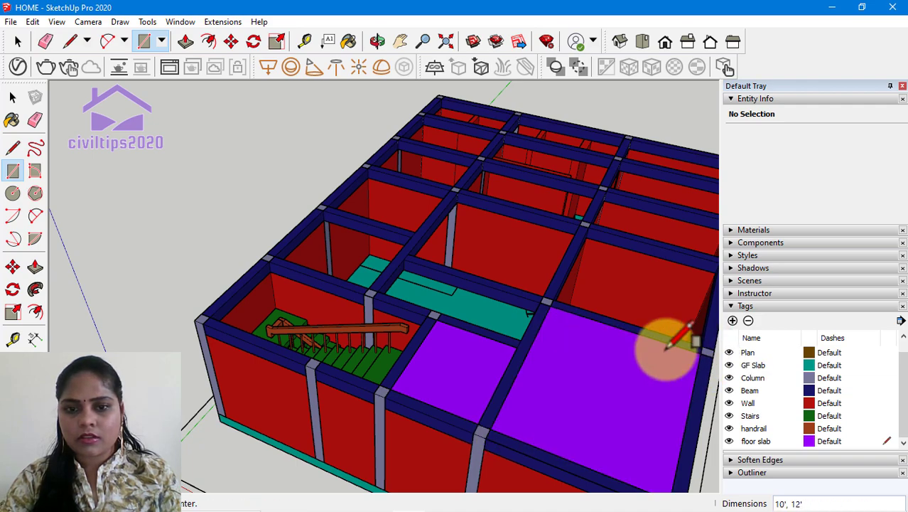
left_click(378, 290)
left_click(540, 302)
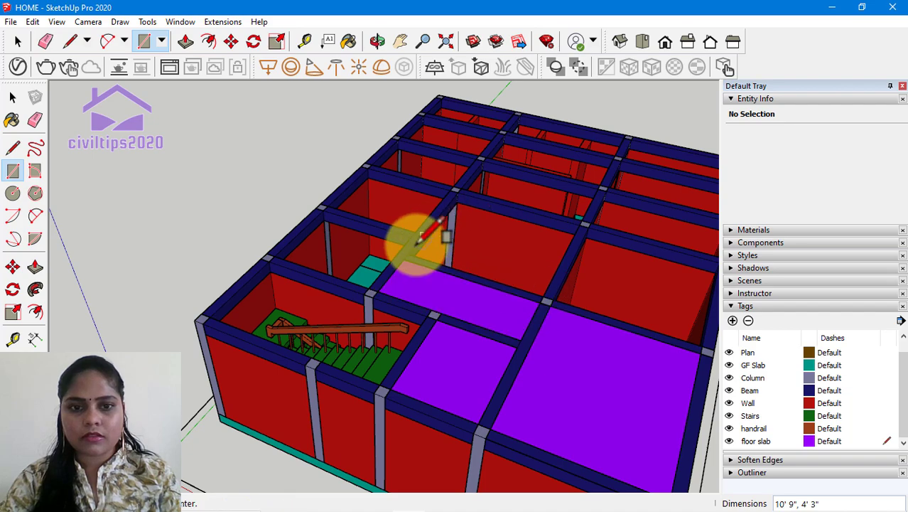
Draw three more slab rectangles corner-to-corner in the next beam bays
scroll(291, 239, "up", 2)
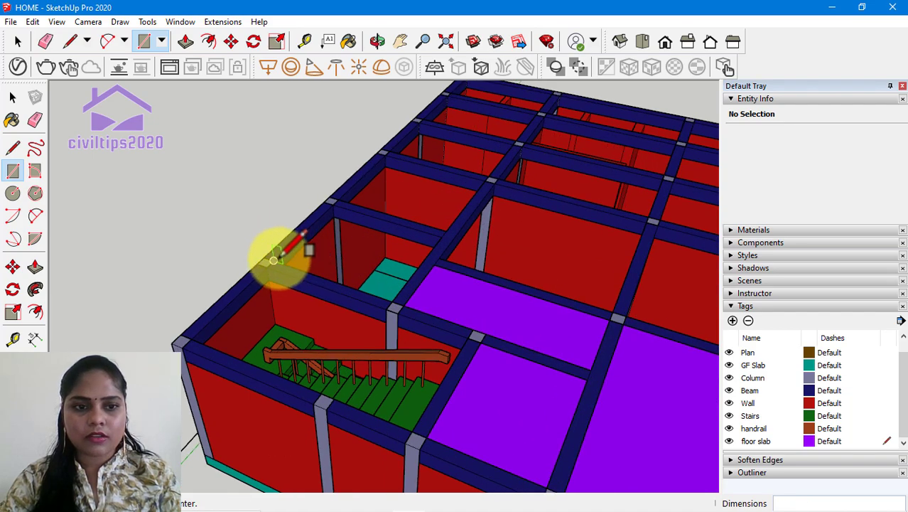
left_click(274, 260)
left_click(435, 239)
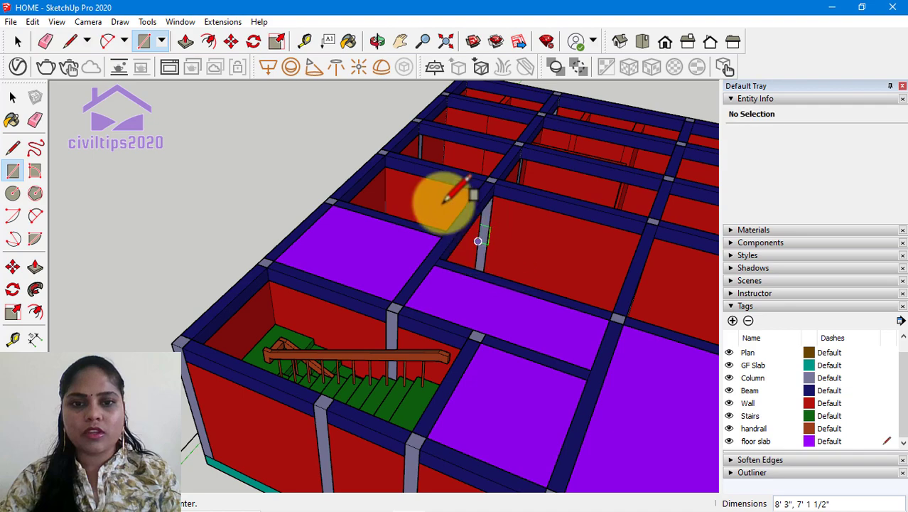
left_click(338, 199)
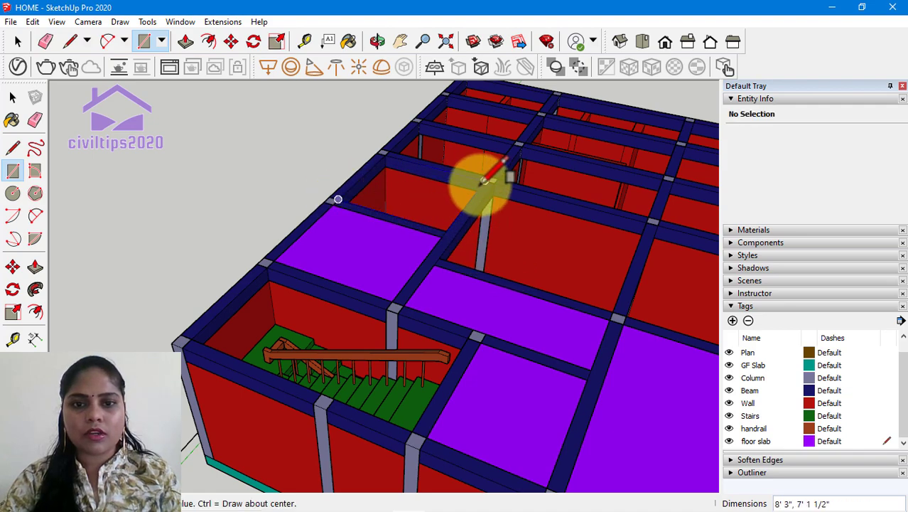
left_click(483, 204)
scroll(501, 245, "down", 1)
scroll(502, 244, "up", 1)
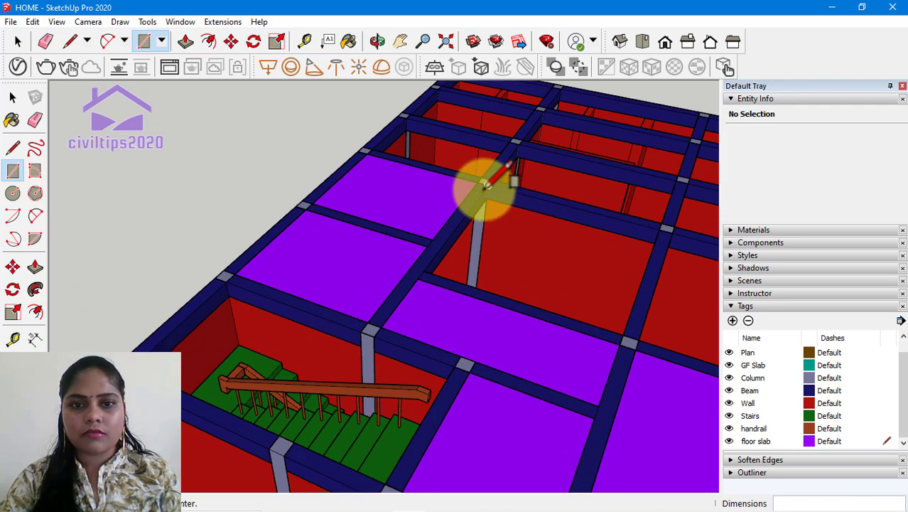
left_click(488, 184)
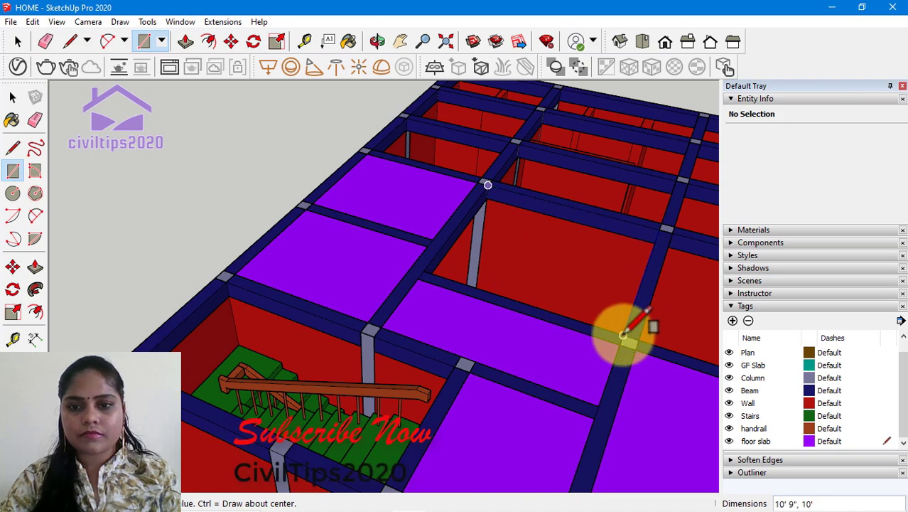
left_click(617, 324)
scroll(561, 234, "down", 1)
scroll(599, 271, "down", 1)
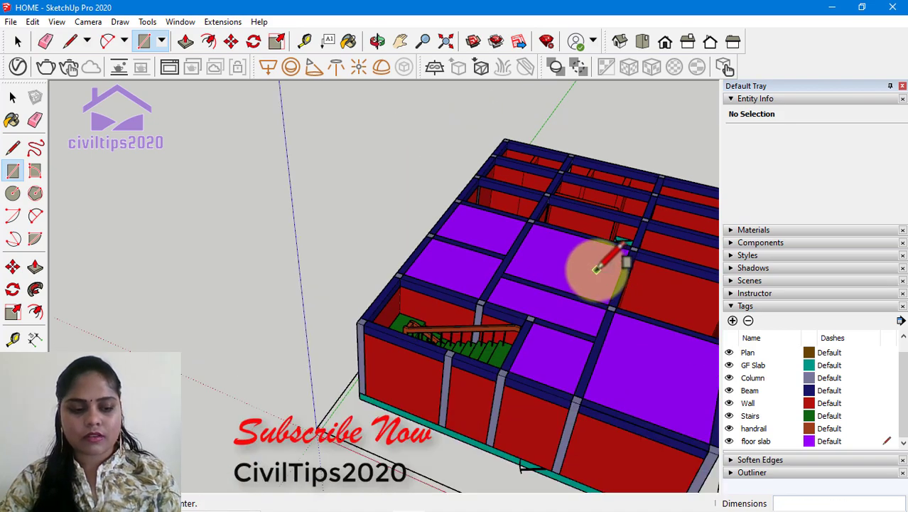
Draw slab rectangles in two more open beam bays
middle_click_drag(596, 269, 416, 334, "shift")
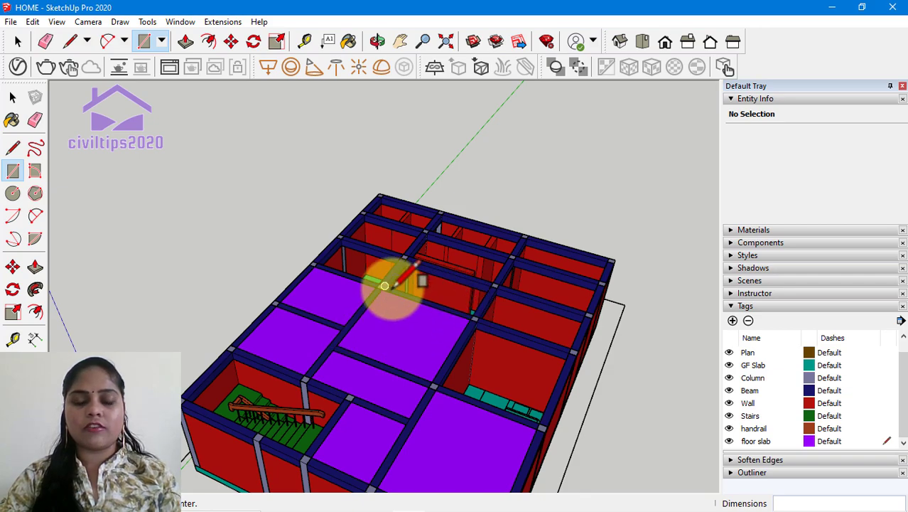
scroll(345, 234, "up", 2)
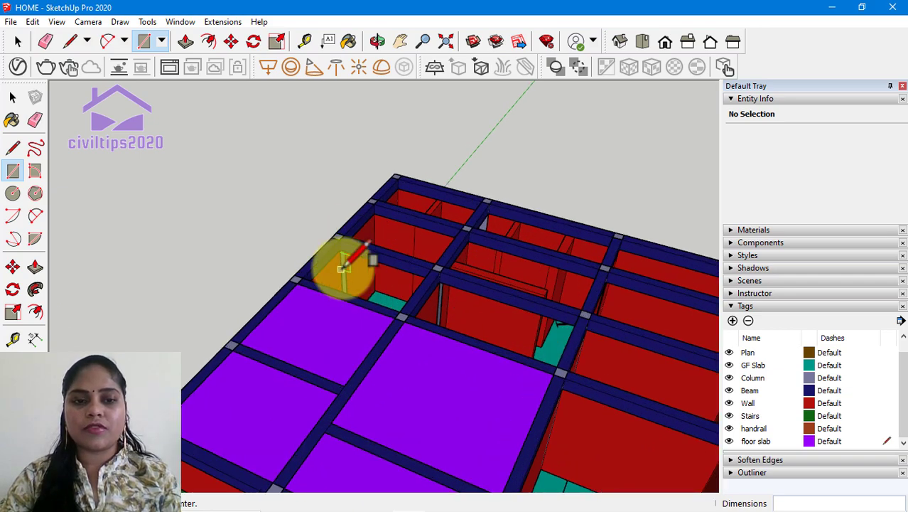
scroll(320, 273, "up", 2)
left_click(285, 282)
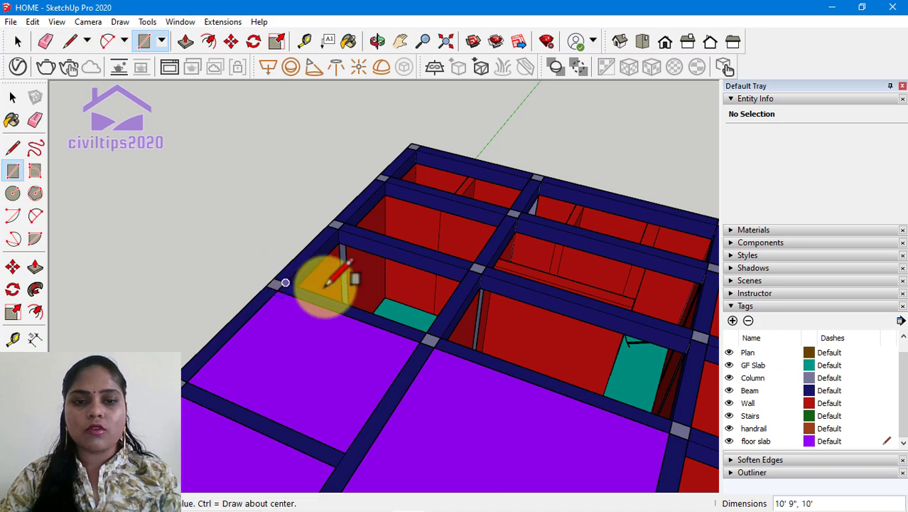
left_click(466, 268)
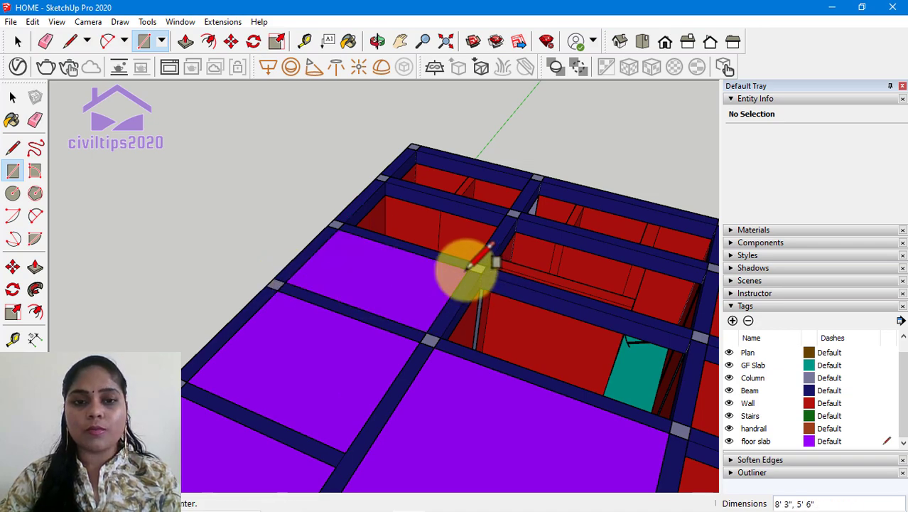
left_click(343, 222)
left_click(512, 213)
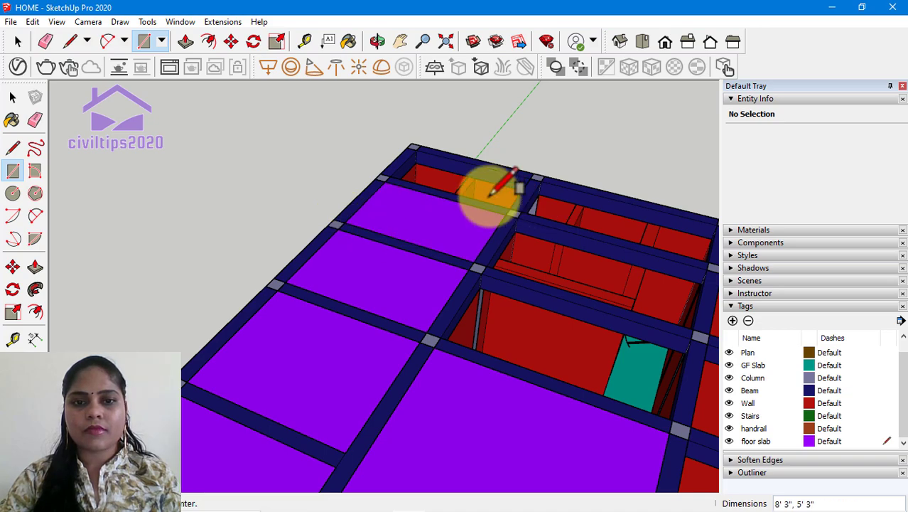
Draw three more slabs, covering the corner bay and the bay over the wall opening
left_click(389, 176)
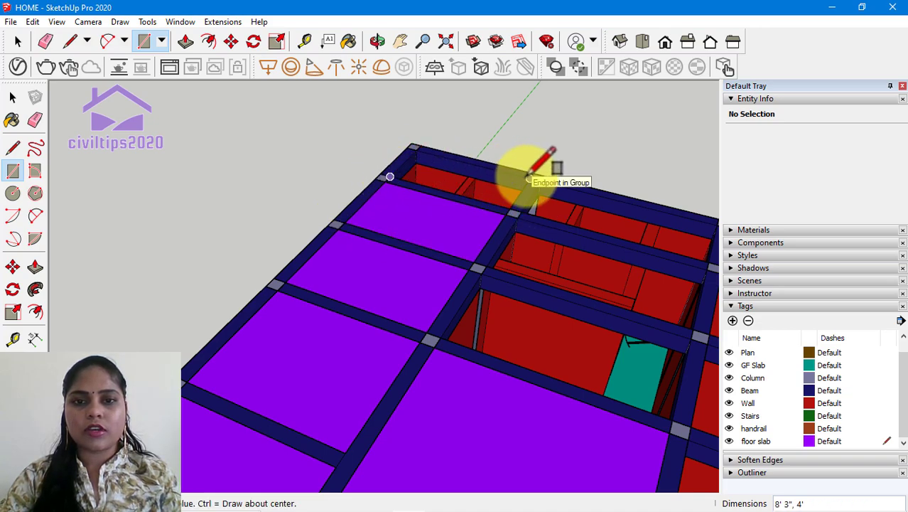
left_click(550, 197)
left_click(433, 347)
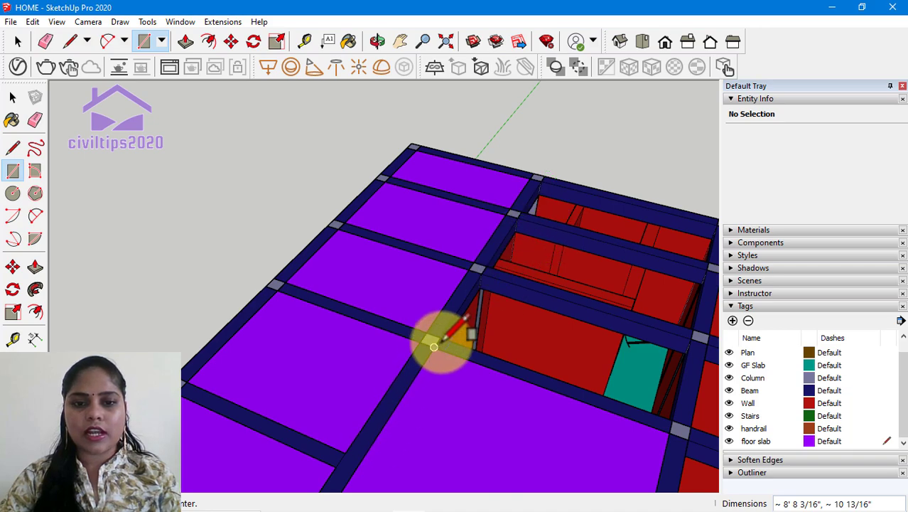
left_click(691, 339)
left_click(486, 266)
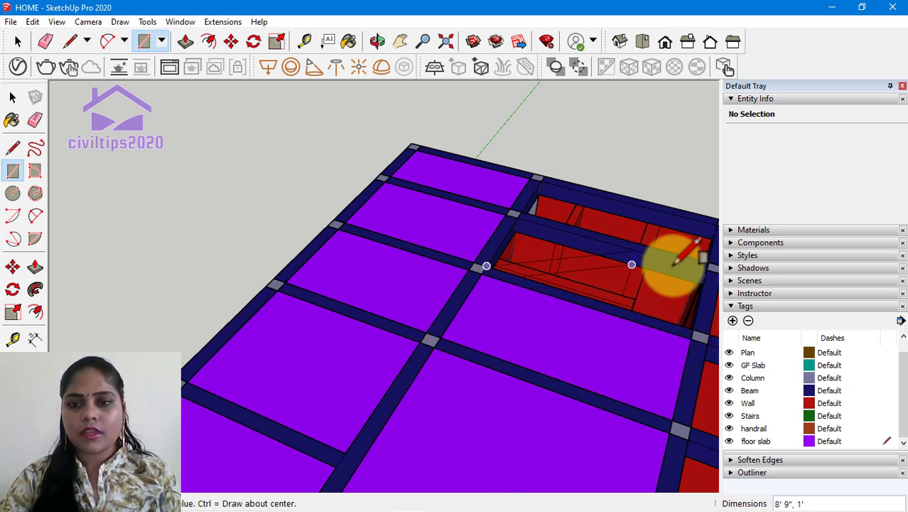
left_click(708, 270)
middle_click_drag(708, 269, 465, 295)
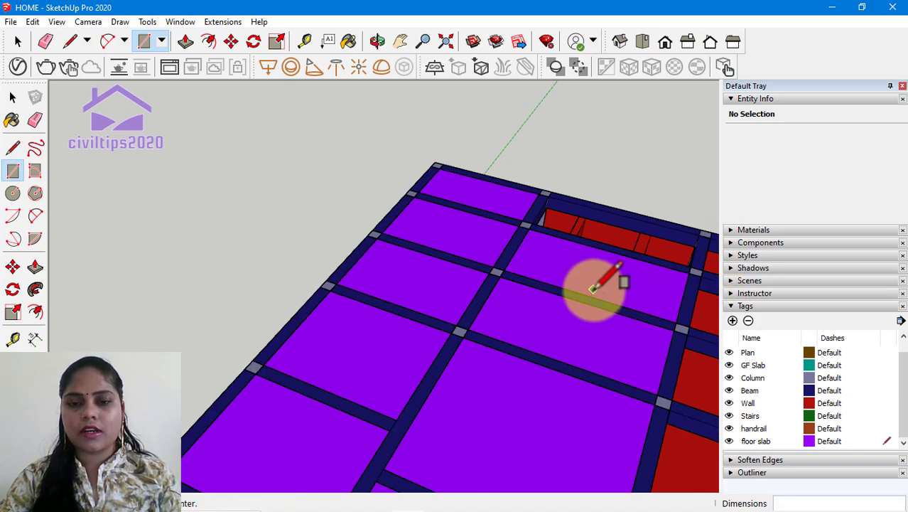
Draw a slab rectangle over the room's wall tops in an uncovered rear bay
scroll(419, 243, "up", 2)
scroll(452, 243, "up", 2)
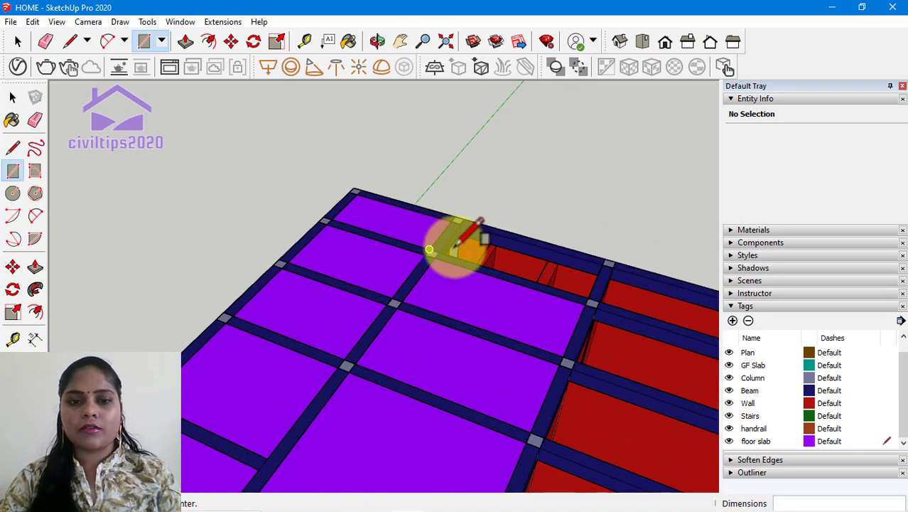
left_click(439, 253)
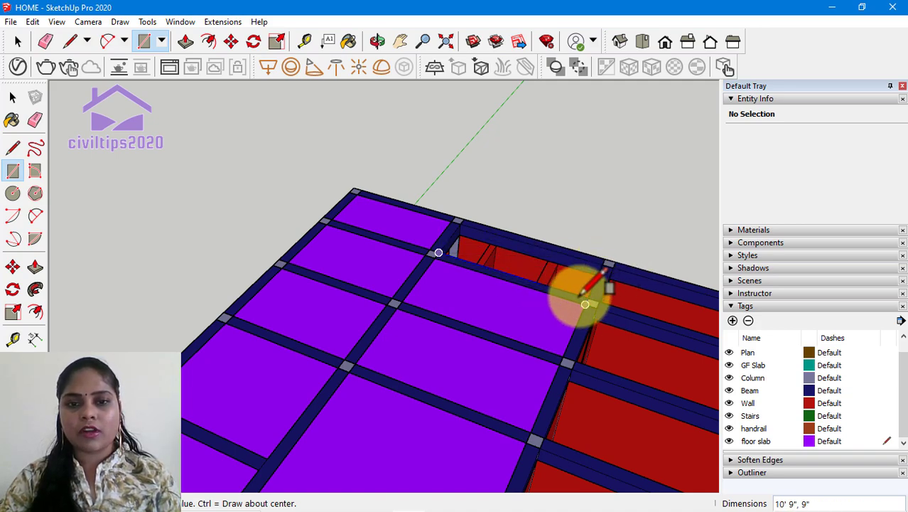
scroll(602, 265, "up", 1)
scroll(602, 260, "up", 1)
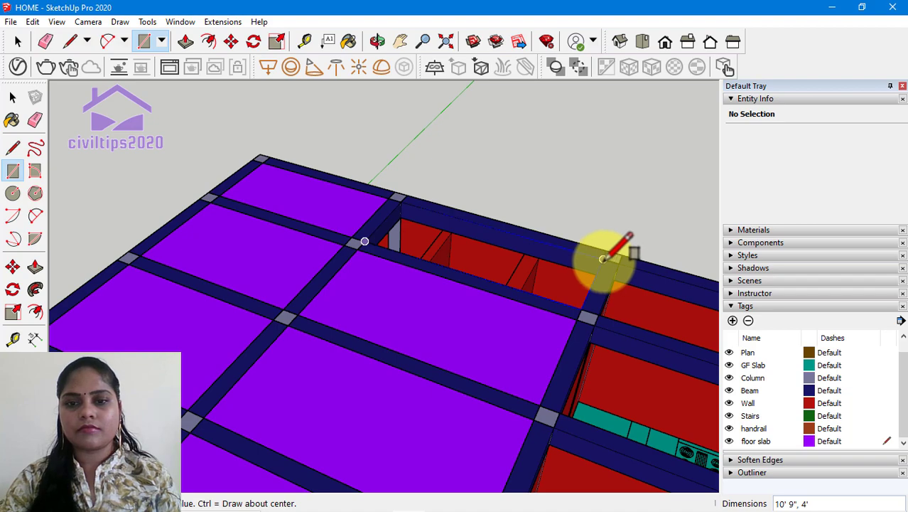
scroll(603, 259, "down", 2)
scroll(607, 294, "down", 2)
scroll(609, 355, "down", 2)
mouse_move(604, 389)
middle_mouse_down("shift")
mouse_move(590, 398)
mouse_move(436, 325)
middle_mouse_up("shift")
scroll(487, 263, "up", 2)
scroll(446, 264, "up", 2)
scroll(425, 257, "up", 2)
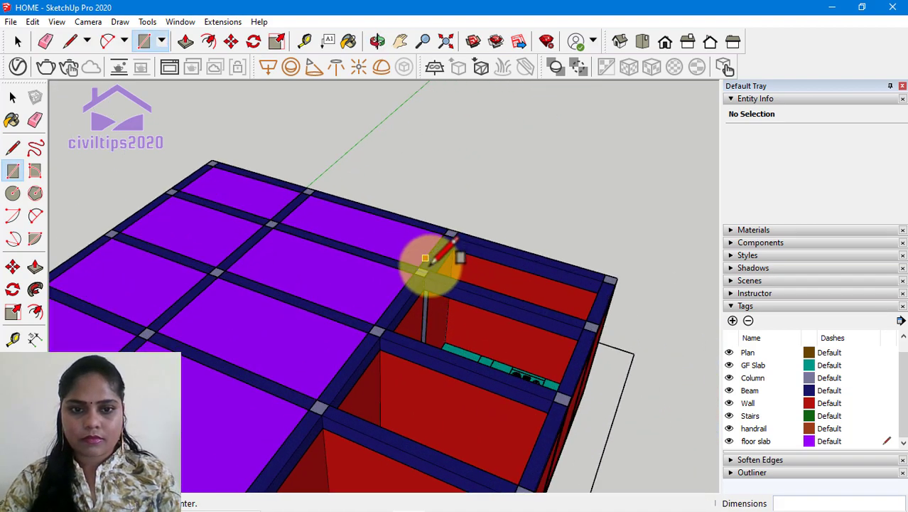
left_click(430, 271)
left_click(606, 281)
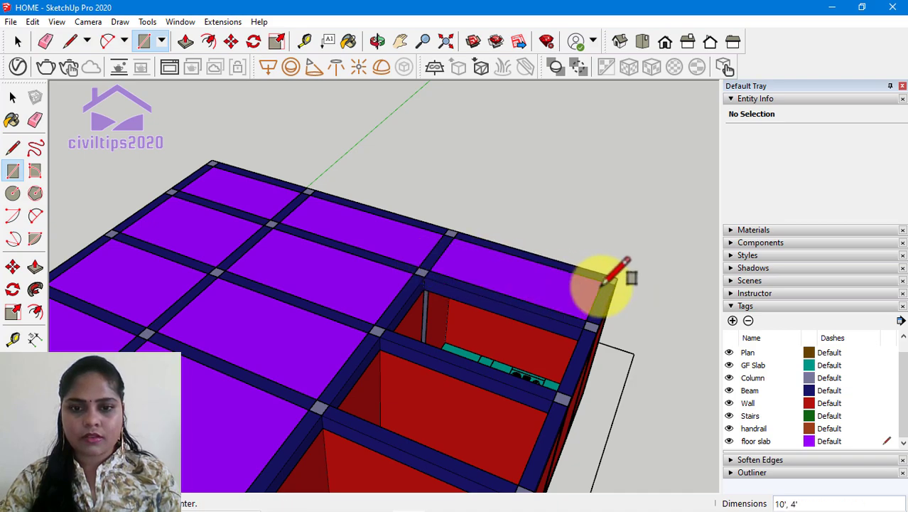
Draw the last slab over the room below, then return to the Select tool
left_click(386, 328)
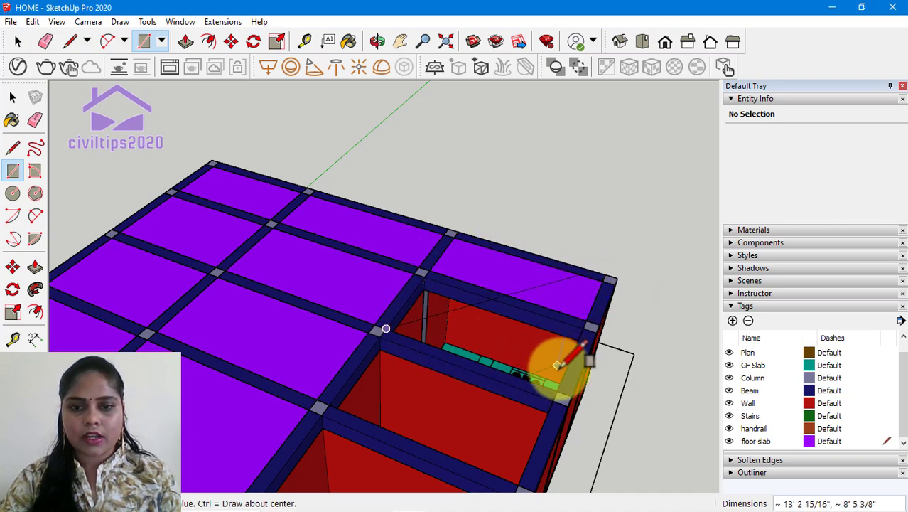
left_click(574, 331)
scroll(427, 400, "down", 1)
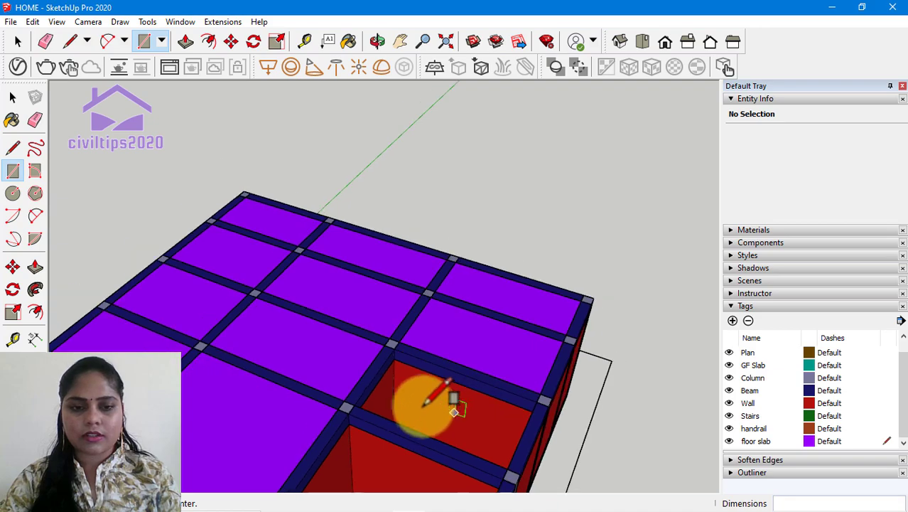
left_click(353, 405)
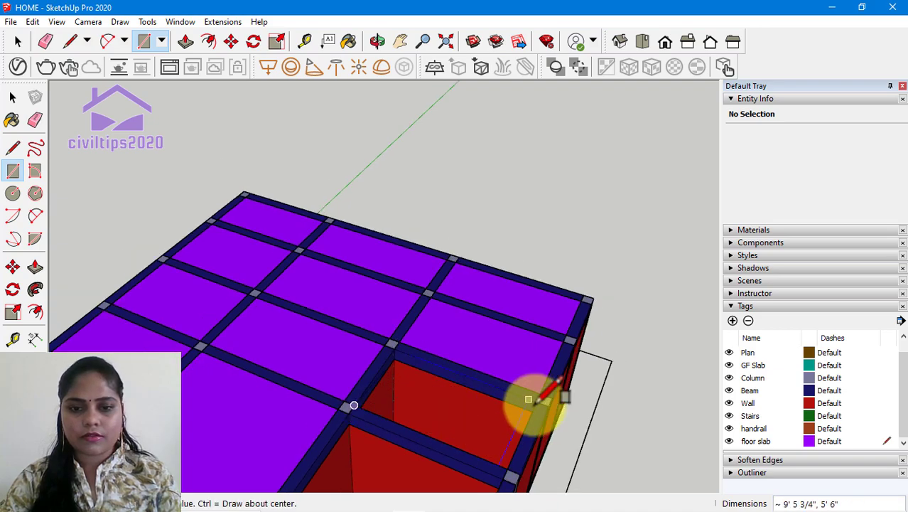
scroll(481, 469, "down", 2)
middle_click_drag(400, 467, 431, 337)
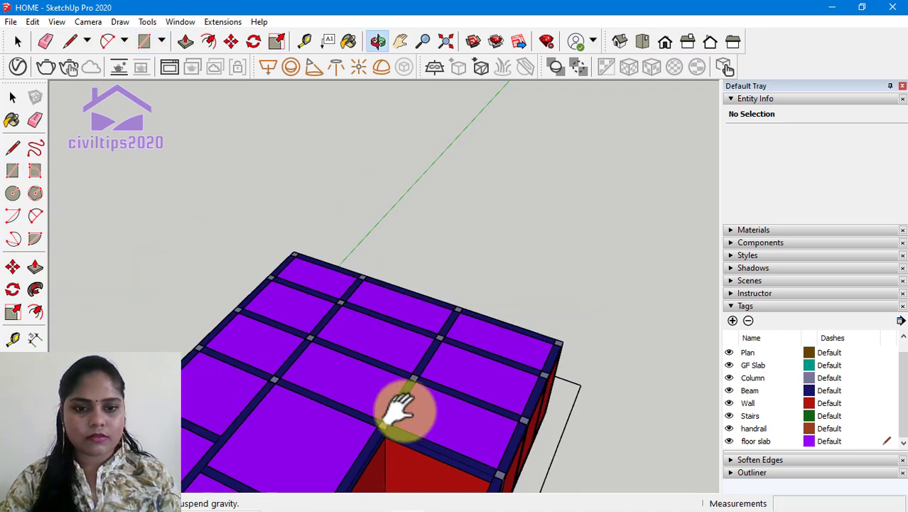
scroll(398, 376, "up", 2)
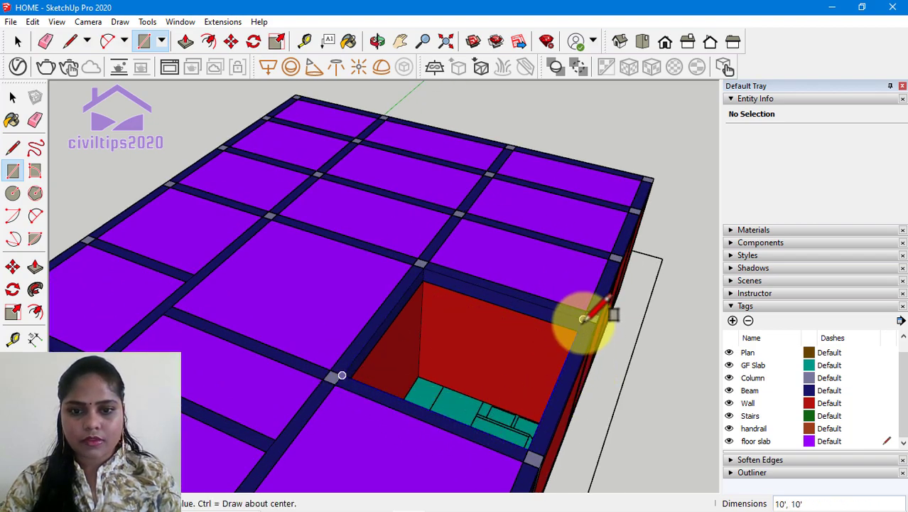
scroll(584, 318, "down", 3)
scroll(612, 447, "up", 2)
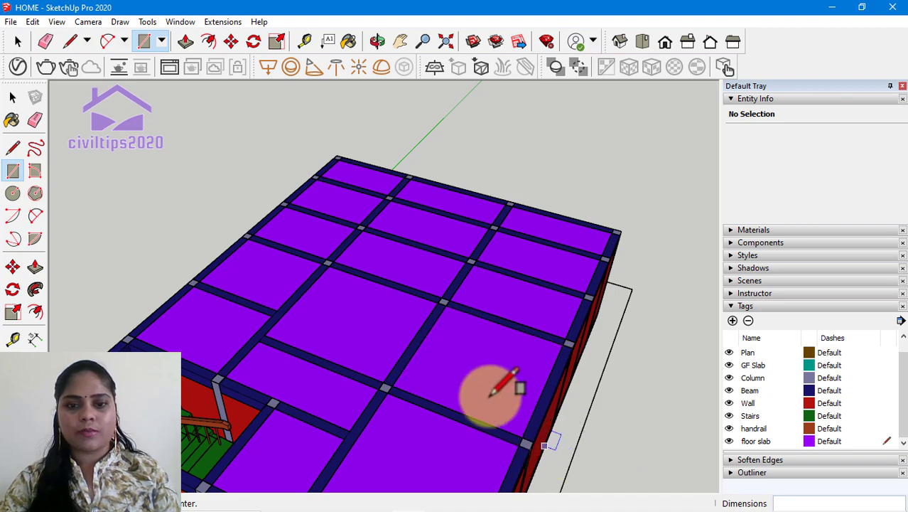
key("space")
mouse_move(631, 455)
middle_mouse_down()
mouse_move(618, 385)
mouse_move(648, 450)
mouse_move(644, 416)
mouse_move(663, 402)
mouse_move(546, 473)
middle_mouse_up()
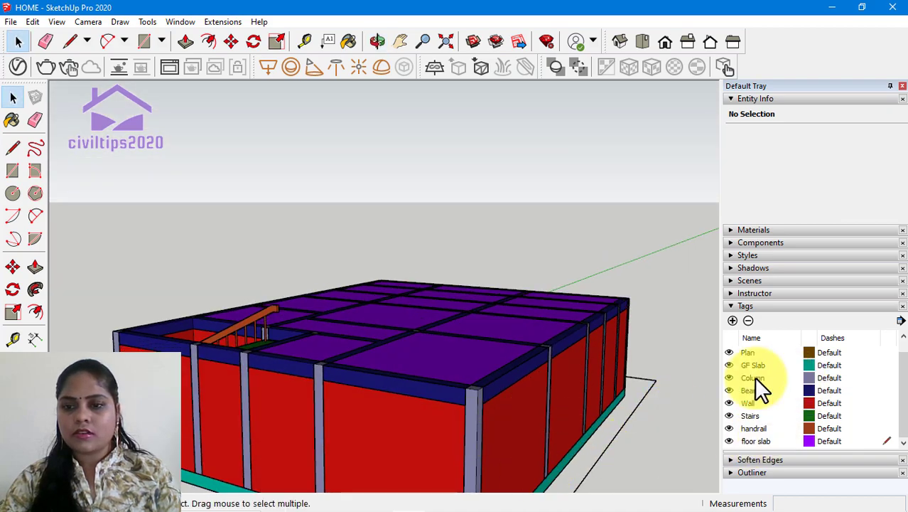
Turn off the Wall tag so only columns, beams, stairs and slabs show
left_click(747, 403)
middle_click_drag(497, 341, 456, 334)
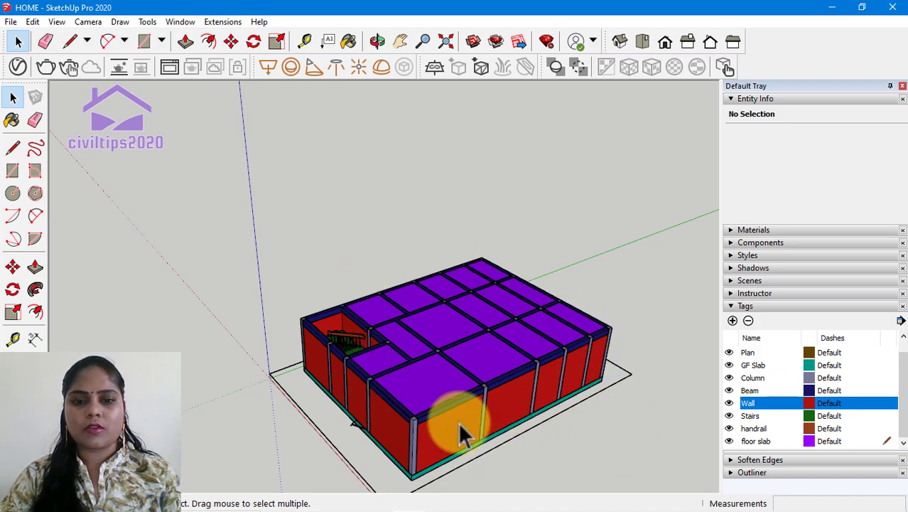
left_click(729, 403)
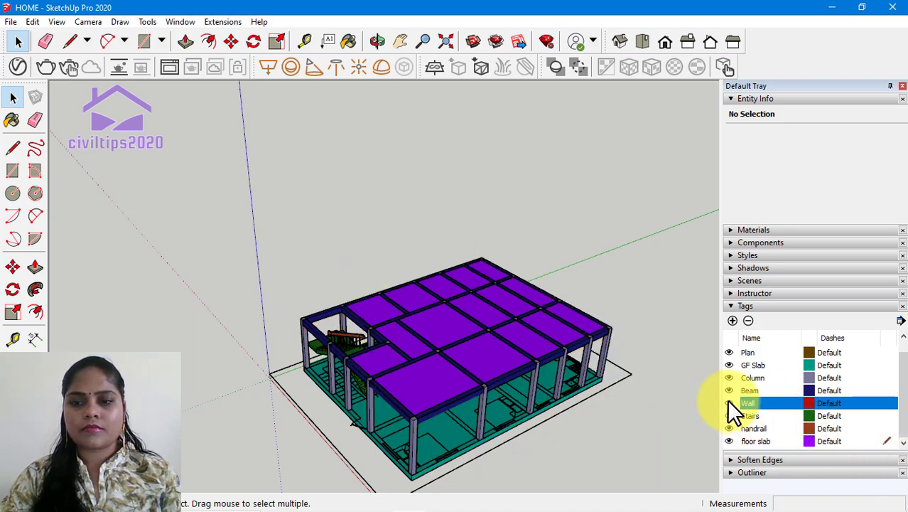
scroll(569, 455, "down", 2)
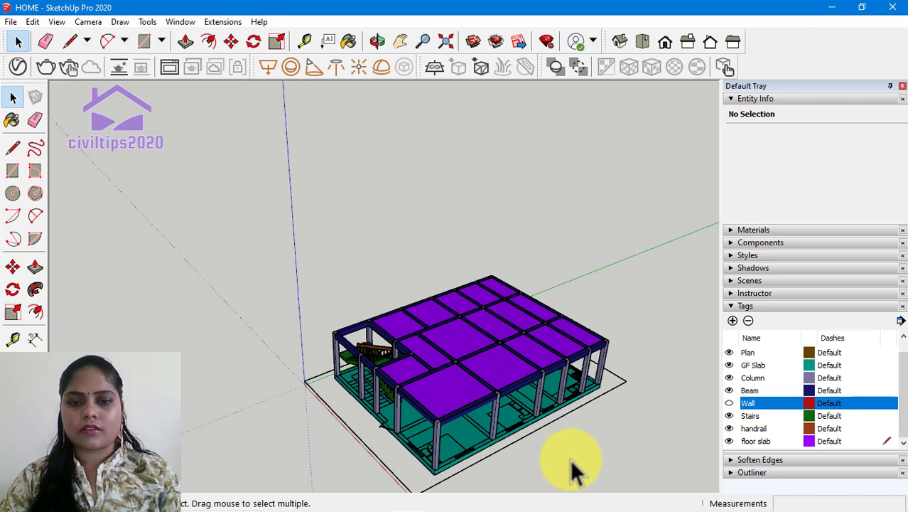
scroll(571, 462, "down", 1)
scroll(466, 309, "up", 4)
scroll(467, 309, "up", 2)
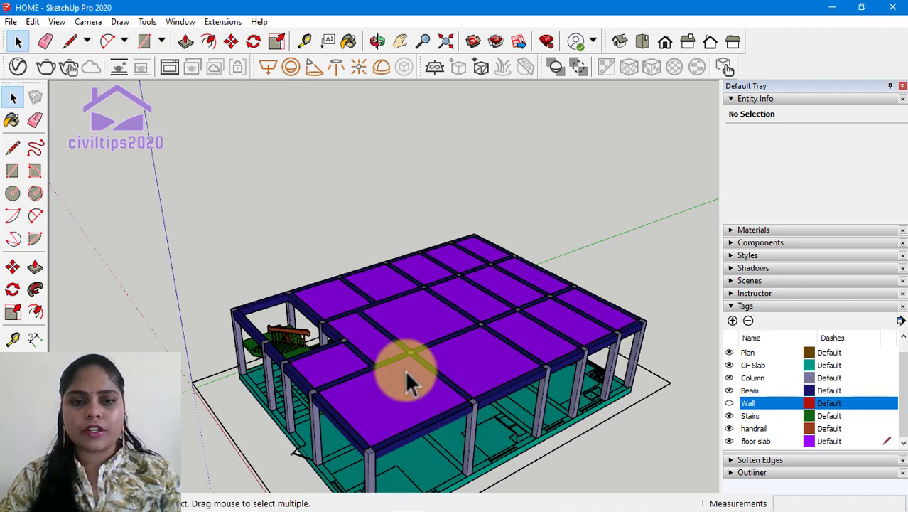
scroll(450, 386, "down", 3)
scroll(508, 427, "up", 3)
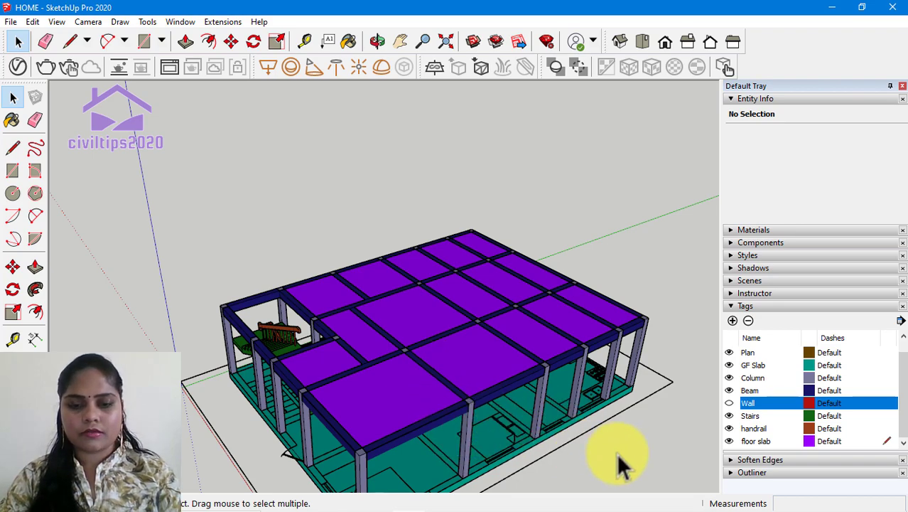
key("p")
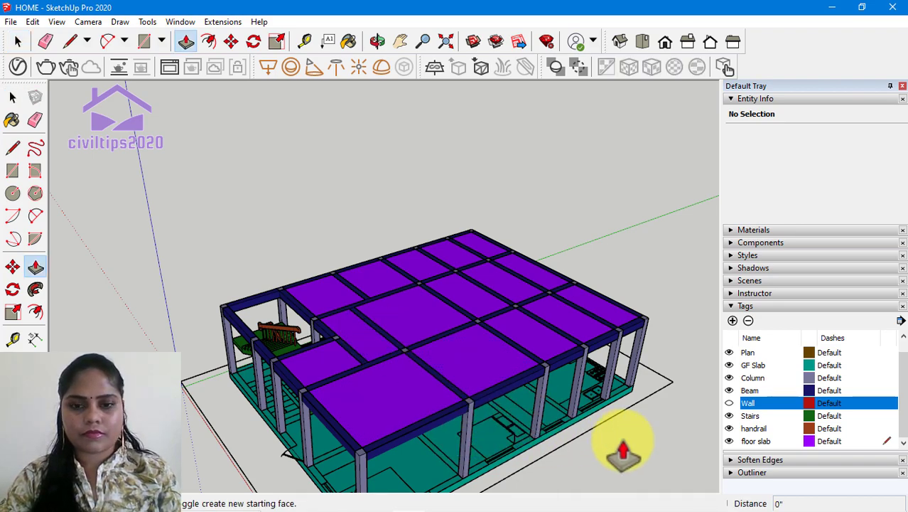
Push/pull three floor-slab faces to 1' thickness from below
mouse_move(640, 433)
middle_mouse_down()
mouse_move(450, 380)
mouse_move(543, 324)
mouse_move(456, 359)
middle_mouse_up()
scroll(426, 327, "up", 3)
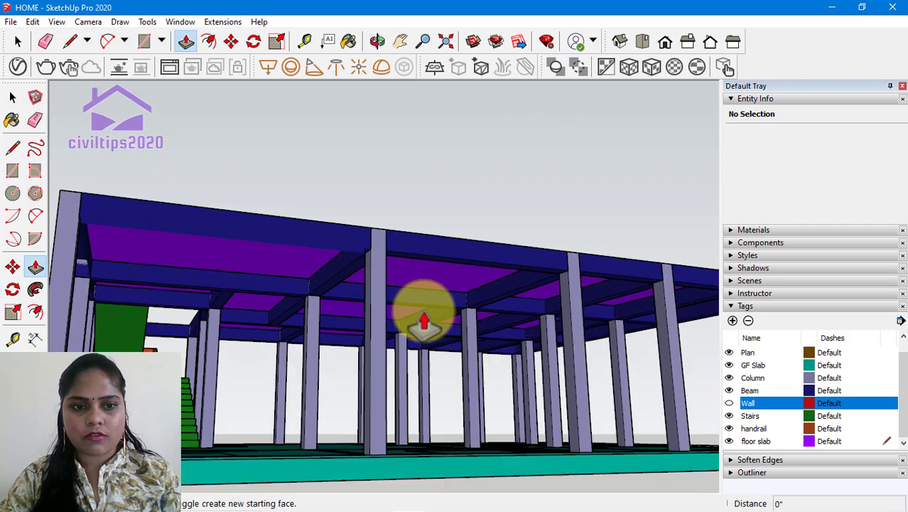
middle_click_drag(297, 355, 303, 325)
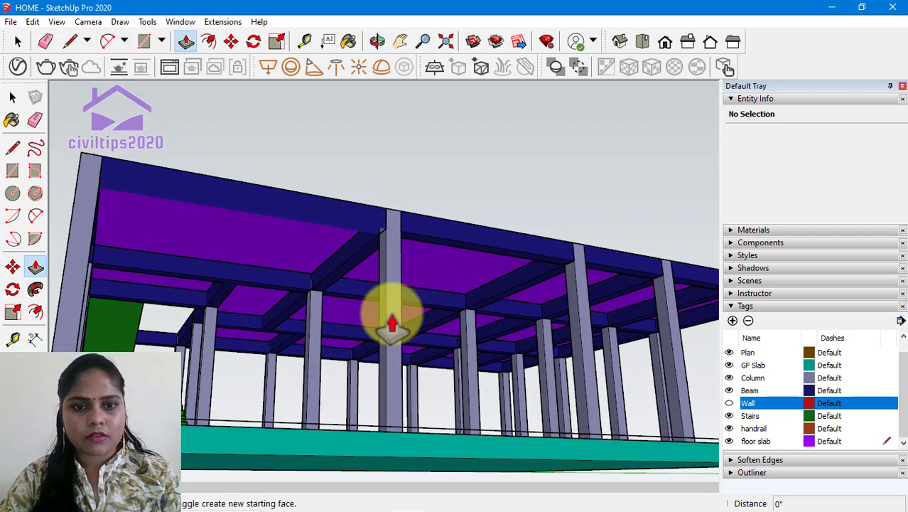
left_click(181, 296)
type("1'")
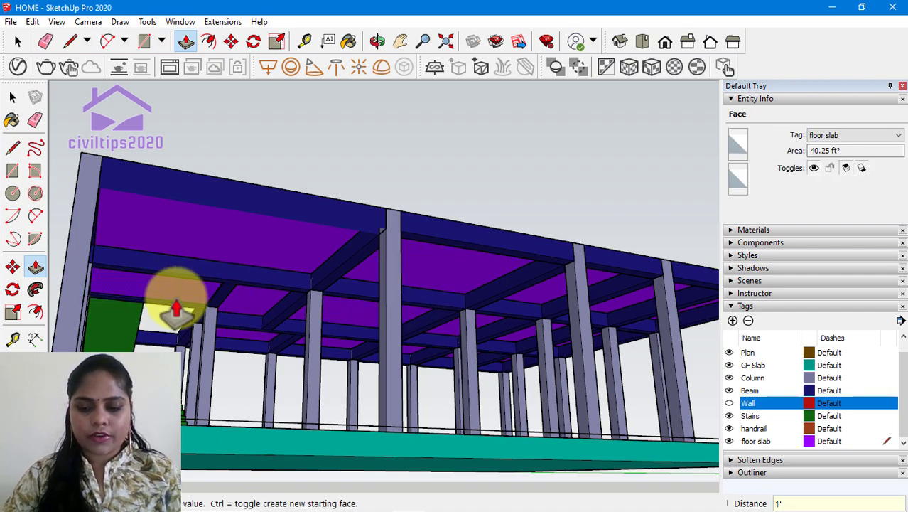
key("Return")
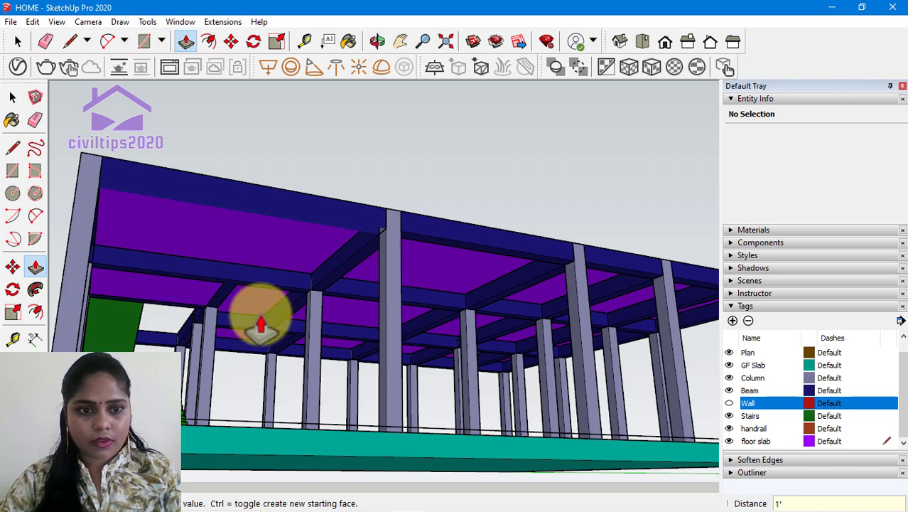
left_click(263, 327)
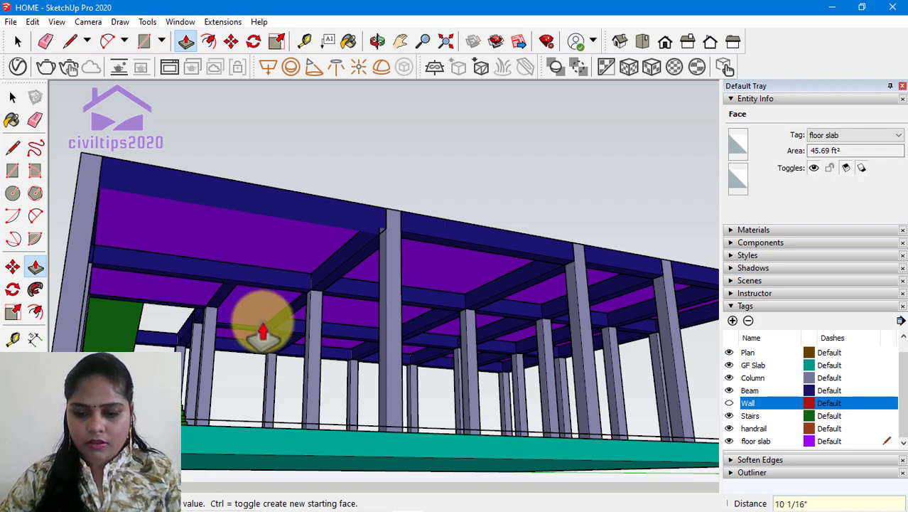
type("1'")
key("Return")
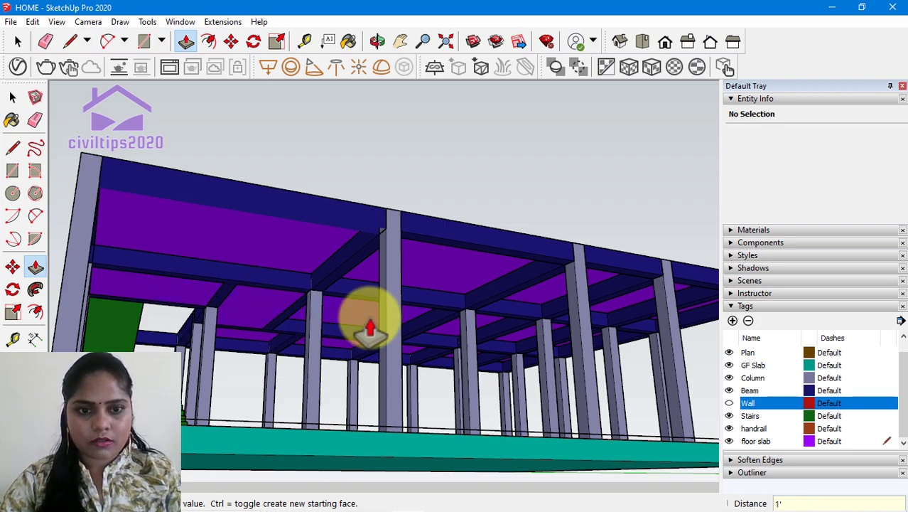
left_click(366, 321)
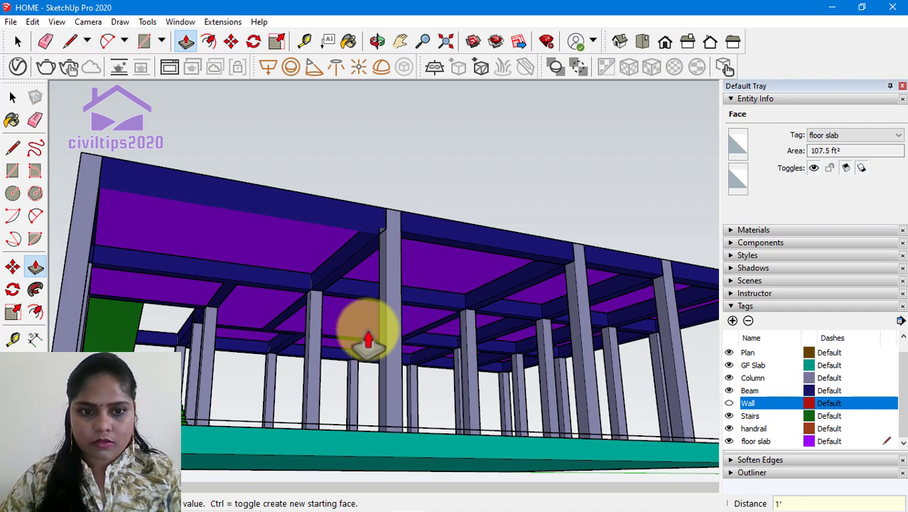
key("Return")
Thicken three more slab faces, entering 1" for the last one
scroll(262, 350, "up", 2)
scroll(262, 349, "up", 2)
left_click(257, 356)
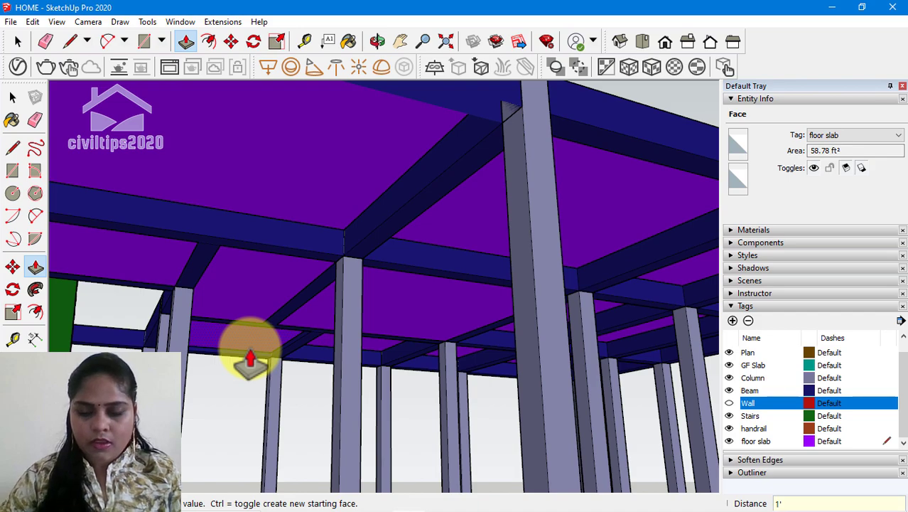
key("Return")
left_click(366, 356)
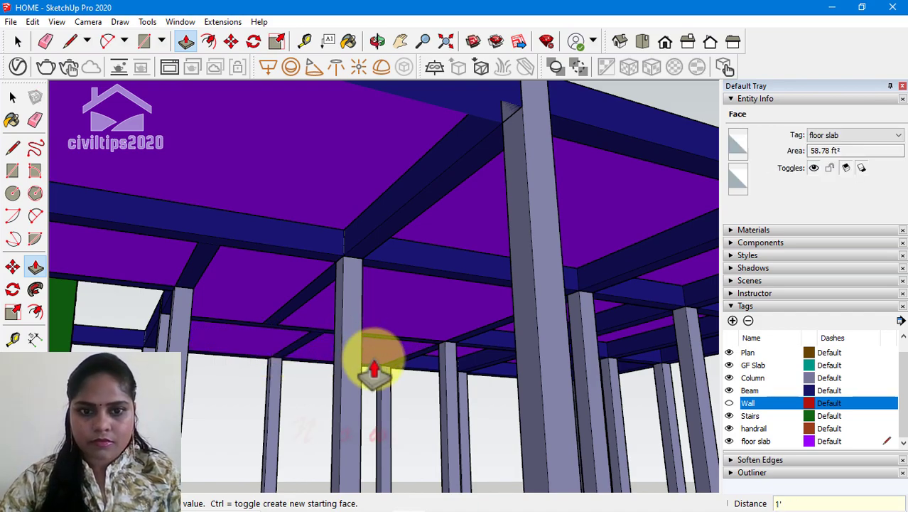
key("Return")
left_click(472, 366)
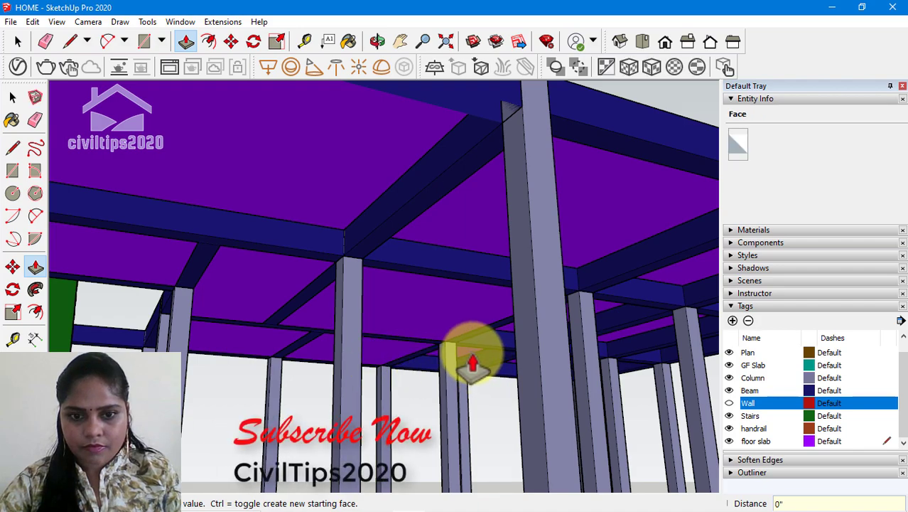
type("1\"")
key("Return")
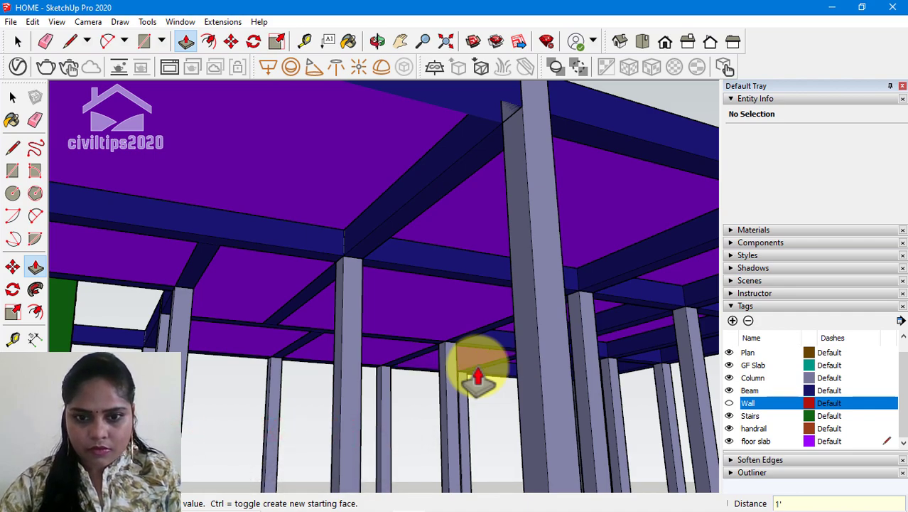
Push/pull one more floor-slab face to thicken it
left_click(477, 380)
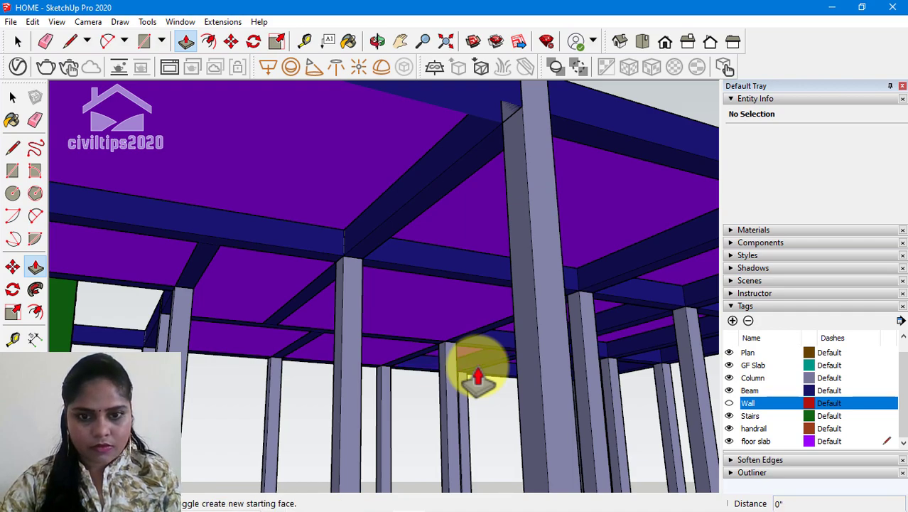
left_click(474, 378)
type("1'")
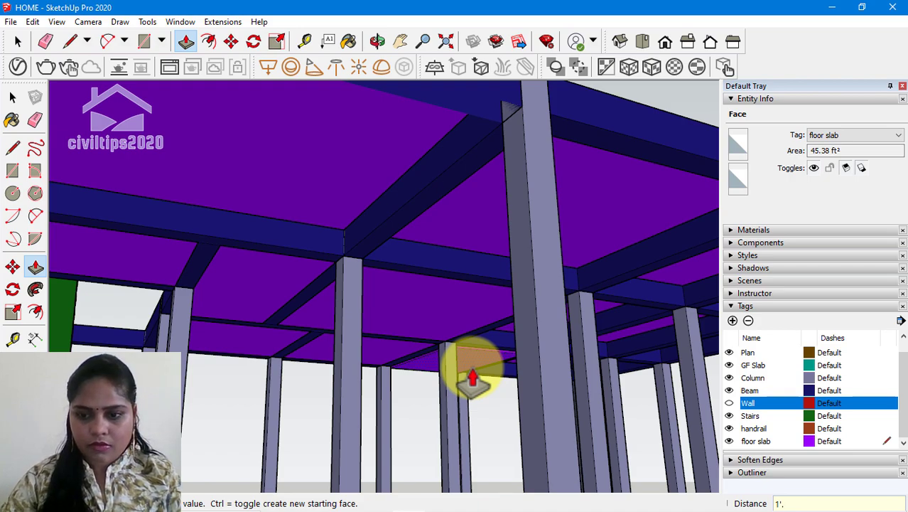
key("Return")
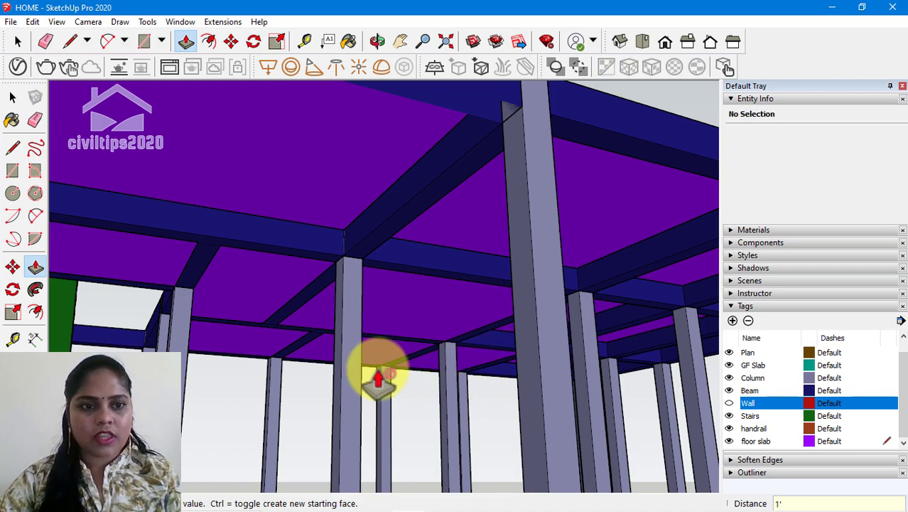
scroll(425, 384, "down", 5)
scroll(425, 384, "down", 1)
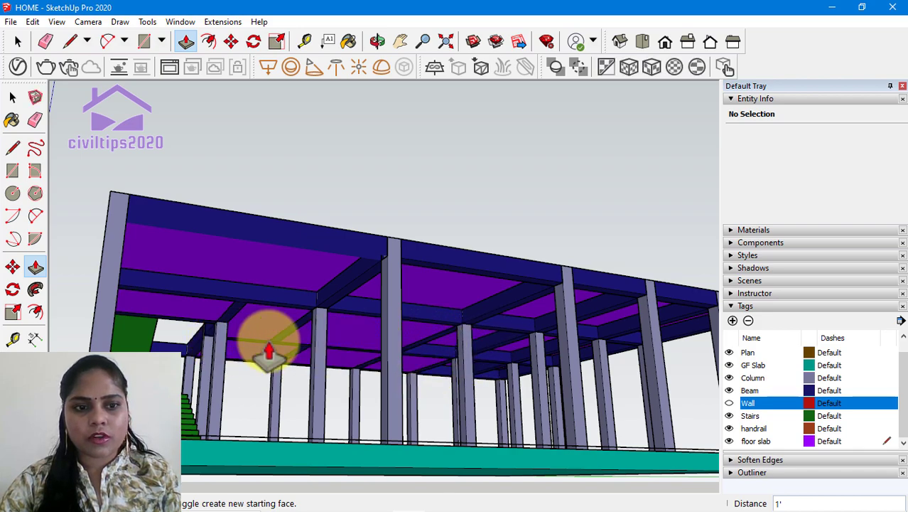
Thicken the next floor-slab face and pan beneath the frame
left_click(445, 355)
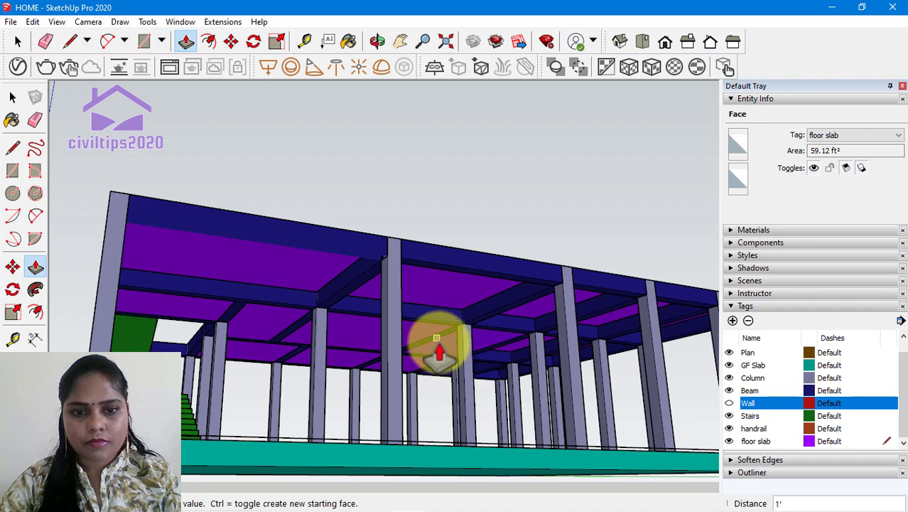
scroll(437, 350, "up", 2)
scroll(437, 349, "up", 1)
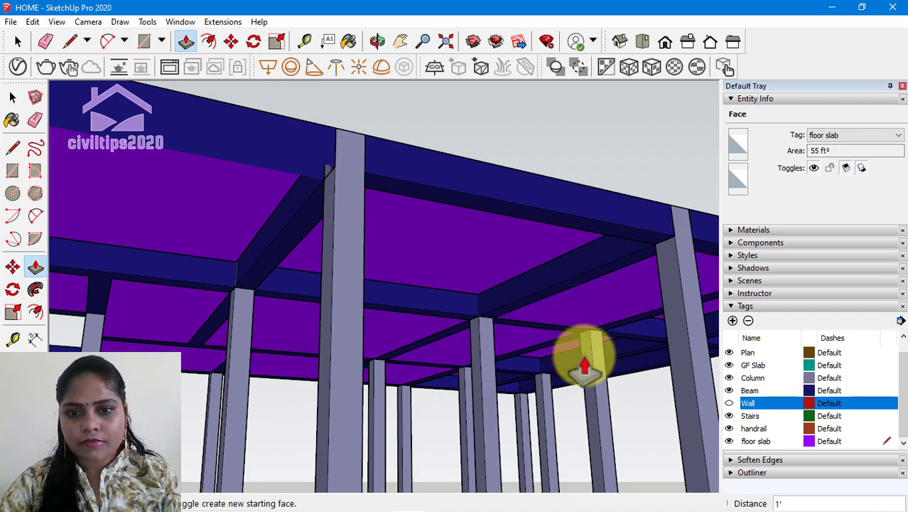
left_click_drag(608, 345, 476, 268)
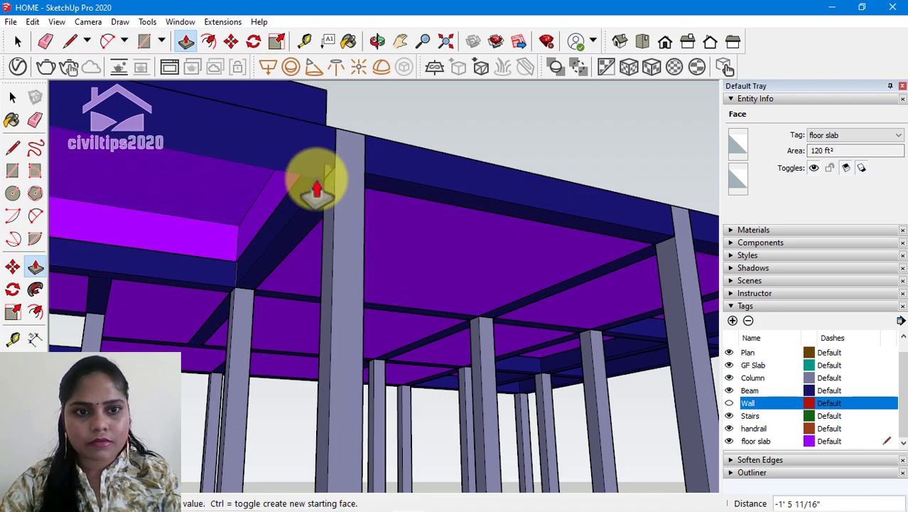
scroll(640, 344, "down", 3)
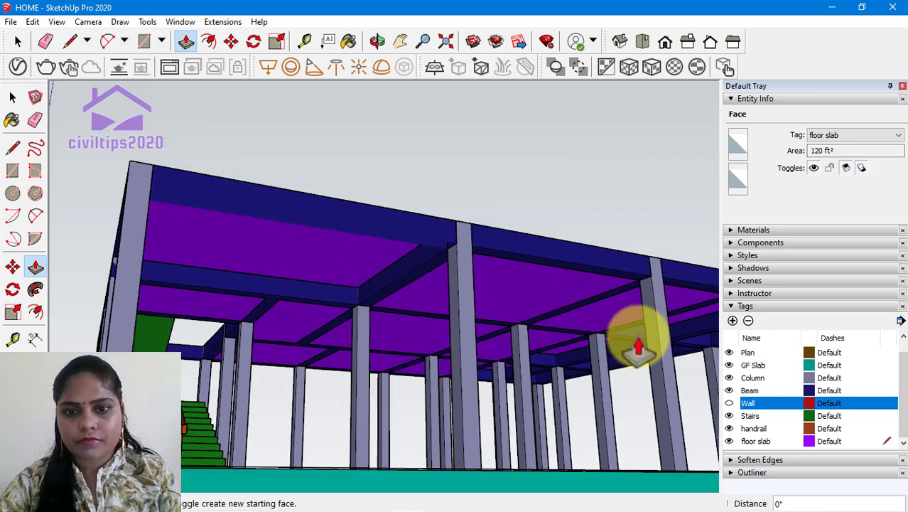
scroll(637, 348, "down", 3)
middle_click_drag(638, 348, 415, 314, "shift")
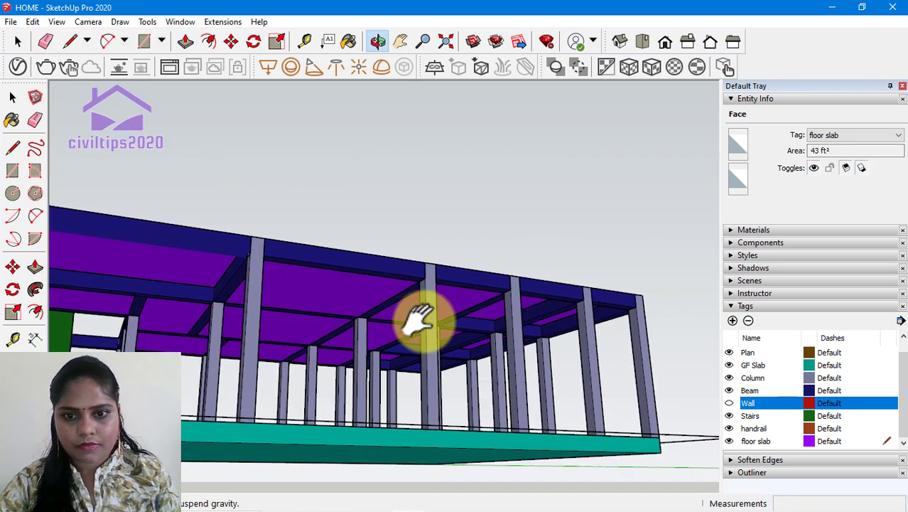
scroll(483, 313, "up", 2)
Thicken three more slab faces, including the small 33 ft² panel
left_click(464, 297)
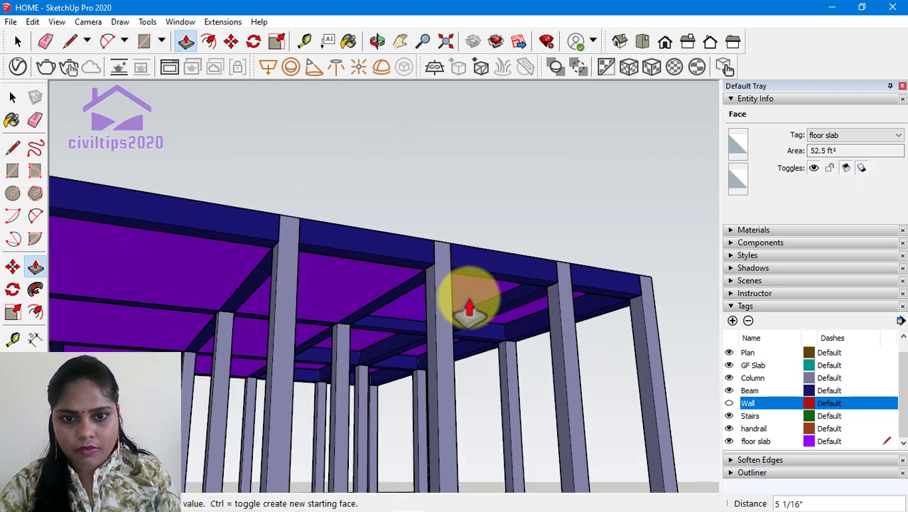
left_click(526, 287)
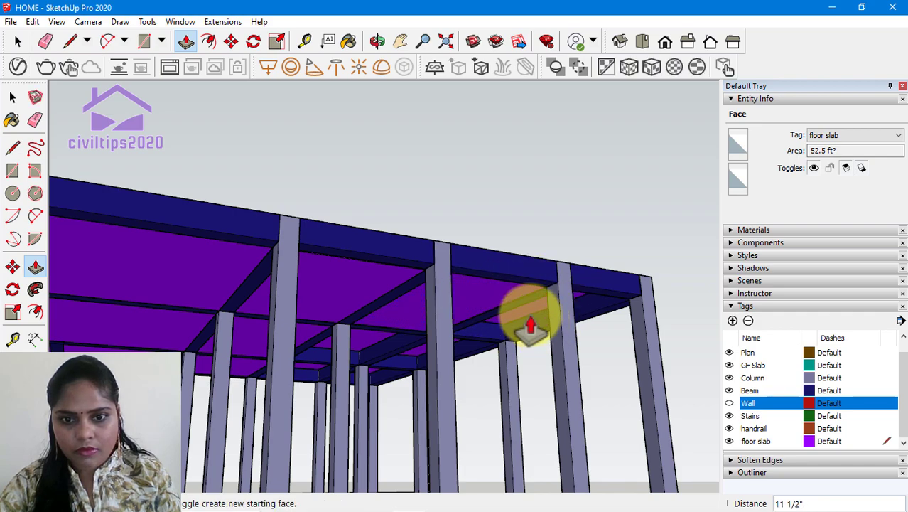
left_click(531, 320)
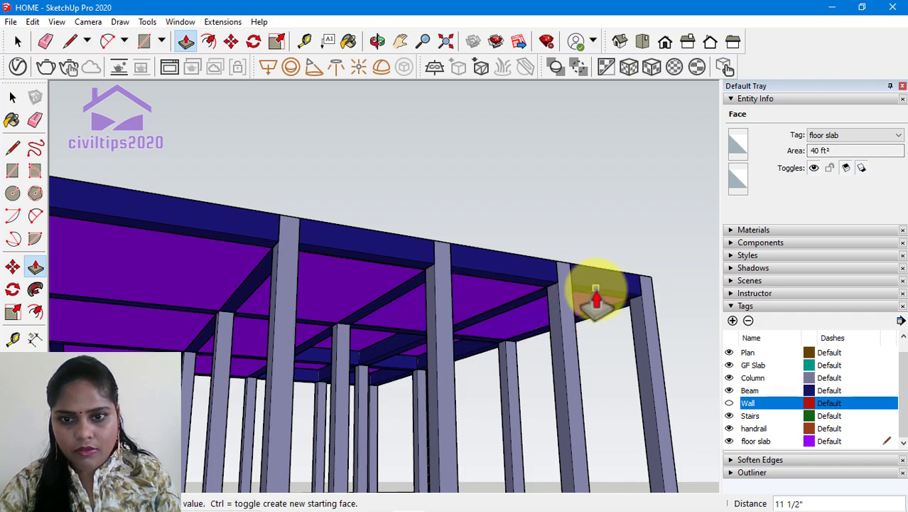
scroll(402, 362, "up", 4)
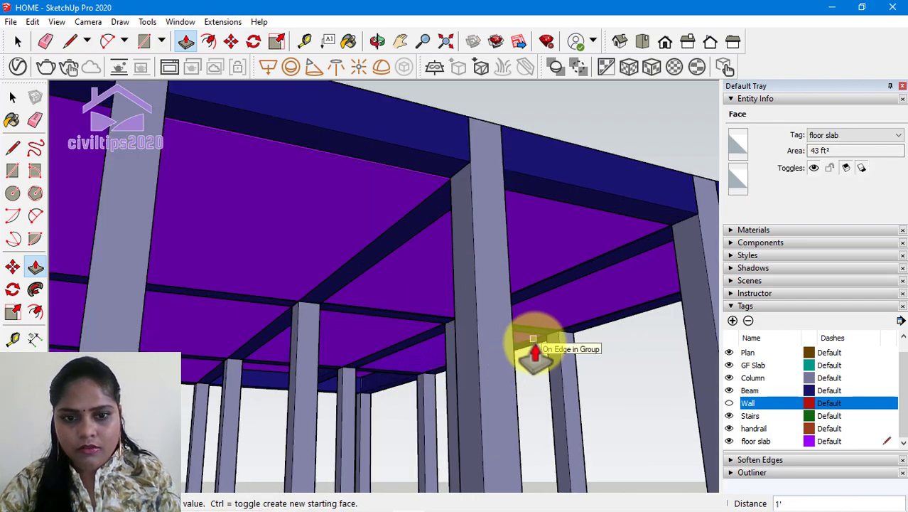
scroll(257, 380, "up", 2)
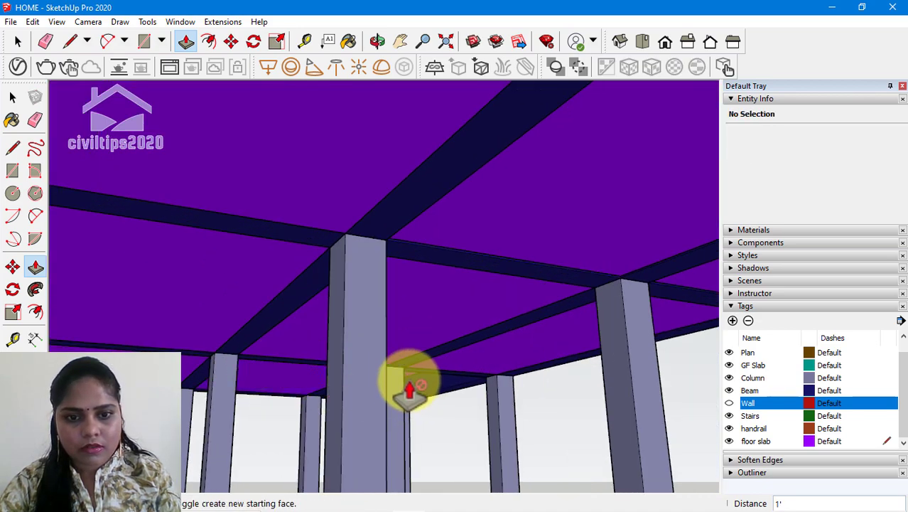
middle_click_drag(432, 399, 371, 384)
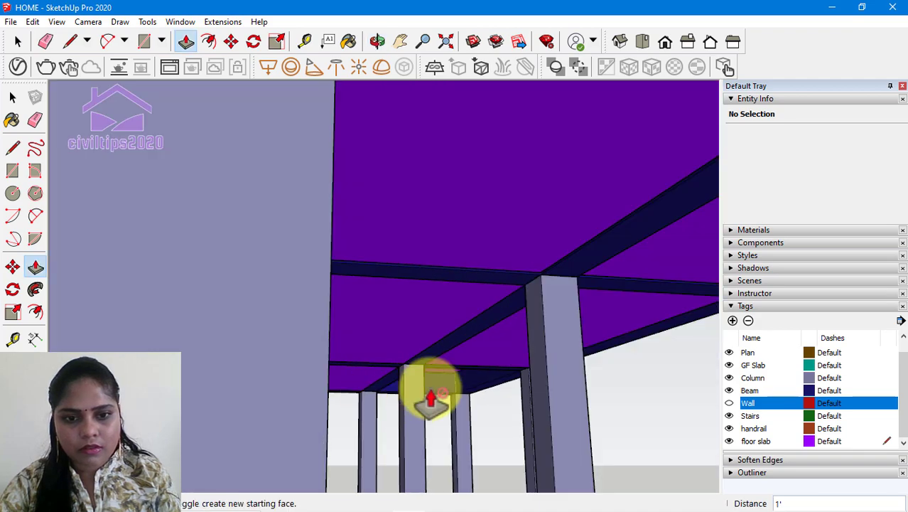
scroll(429, 395, "down", 2)
left_click(443, 383)
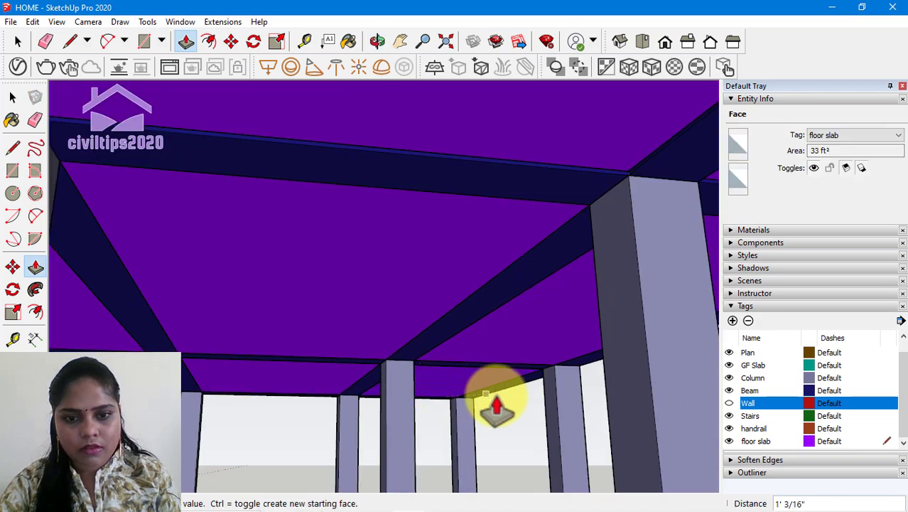
left_click(491, 385)
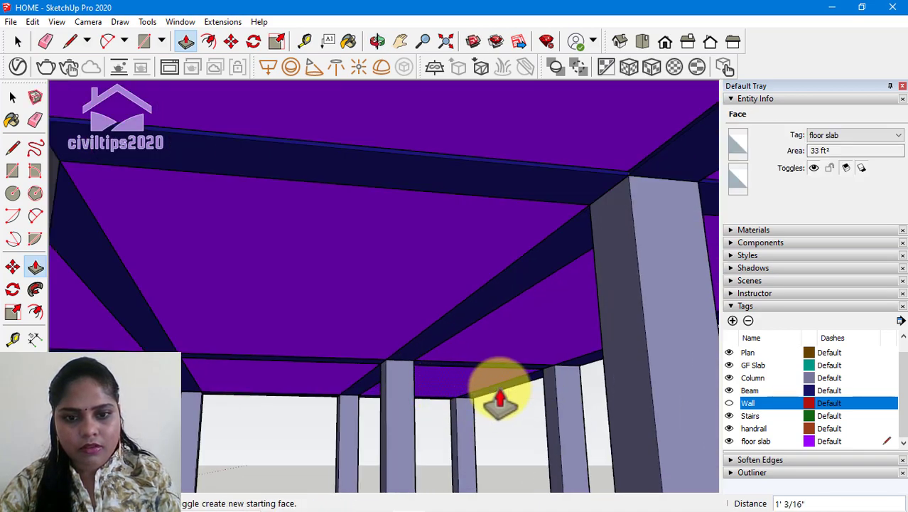
Orbit around the frame to view the thickened purple slabs from above
scroll(483, 421, "up", 3)
scroll(486, 426, "down", 3)
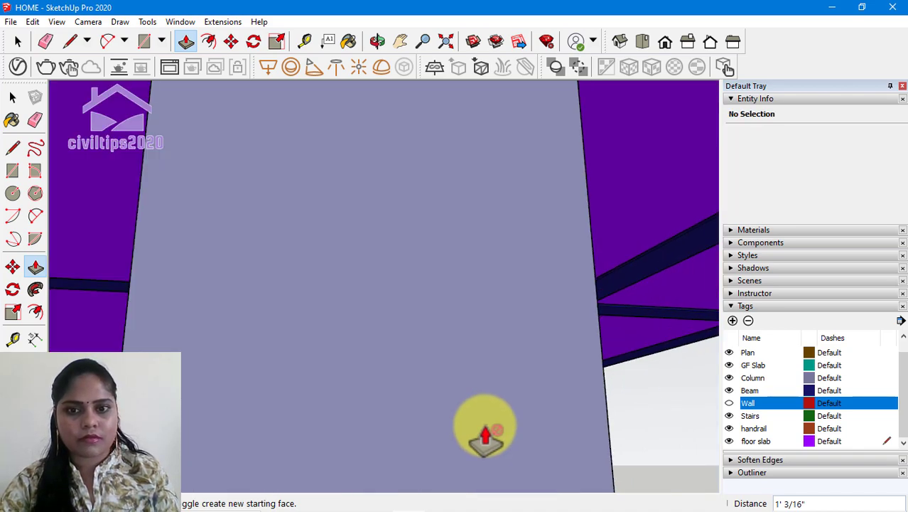
scroll(487, 426, "down", 2)
middle_click_drag(354, 430, 448, 465)
scroll(314, 398, "down", 3)
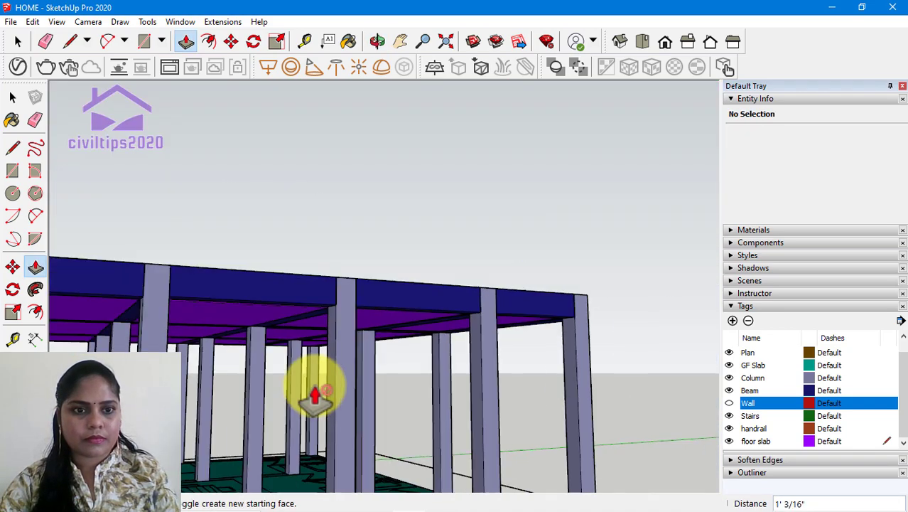
scroll(335, 416, "down", 2)
scroll(273, 405, "down", 2)
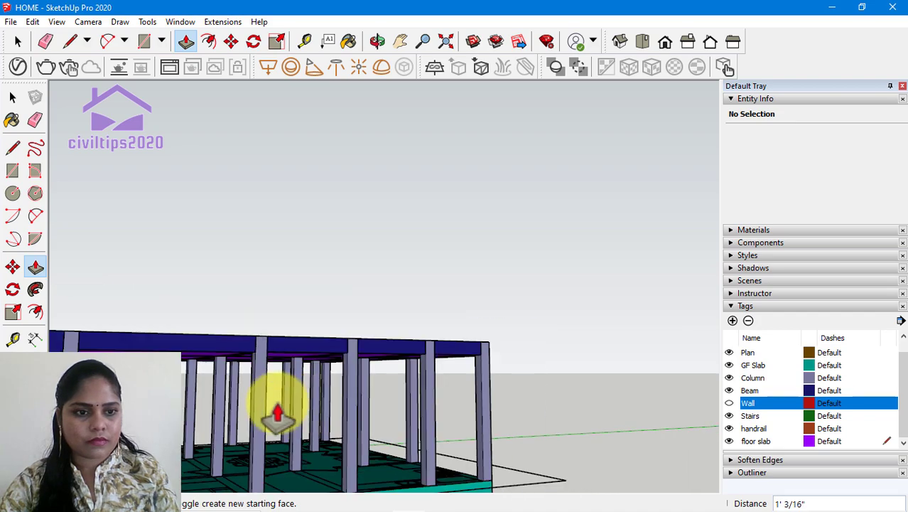
scroll(229, 421, "down", 2)
mouse_move(497, 420)
middle_mouse_down()
mouse_move(502, 379)
mouse_move(531, 353)
mouse_move(371, 437)
middle_mouse_up()
Review the slab grid overhead, then turn the Beam and Wall tags back on
key("space")
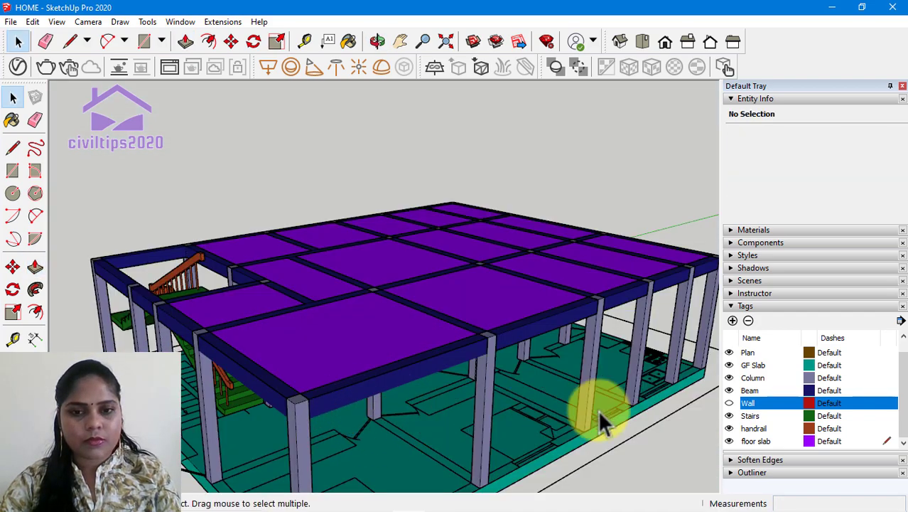
scroll(620, 411, "down", 2)
scroll(547, 395, "down", 3)
middle_click_drag(548, 395, 447, 400)
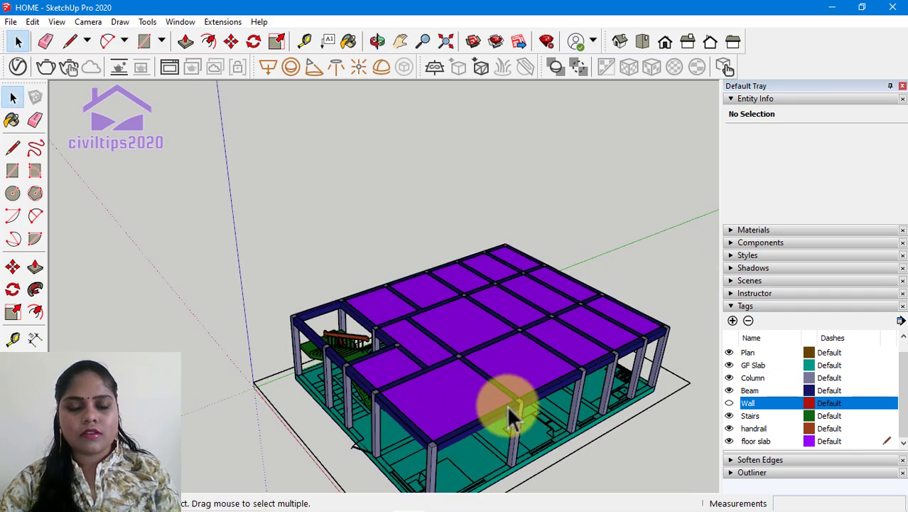
scroll(508, 408, "down", 1)
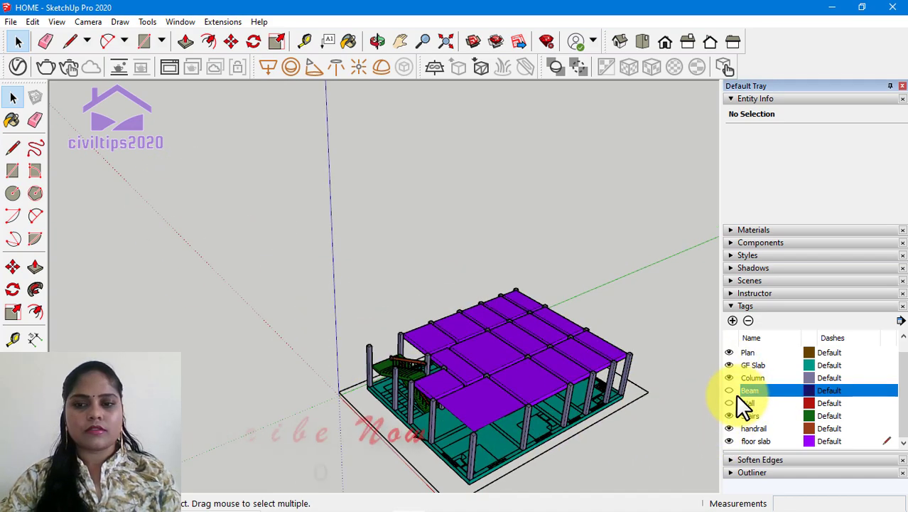
left_click(729, 390)
left_click(728, 403)
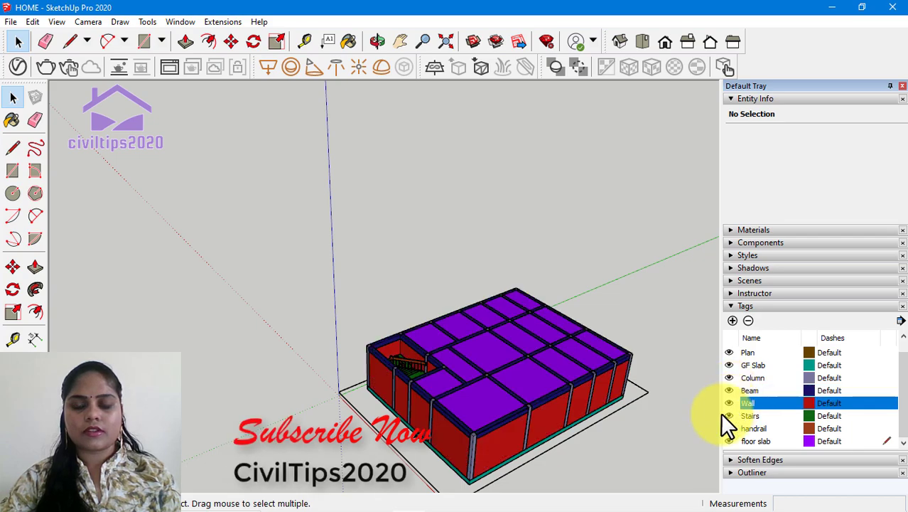